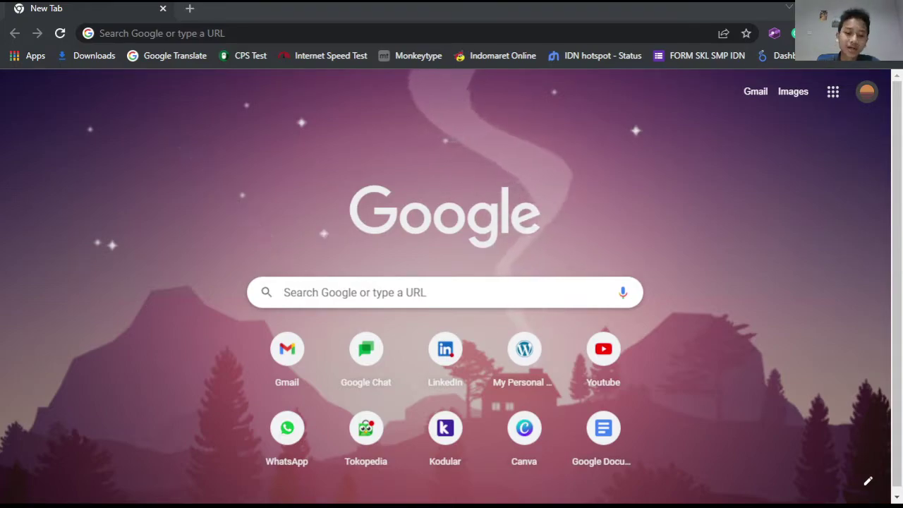
key(ctrl+l)
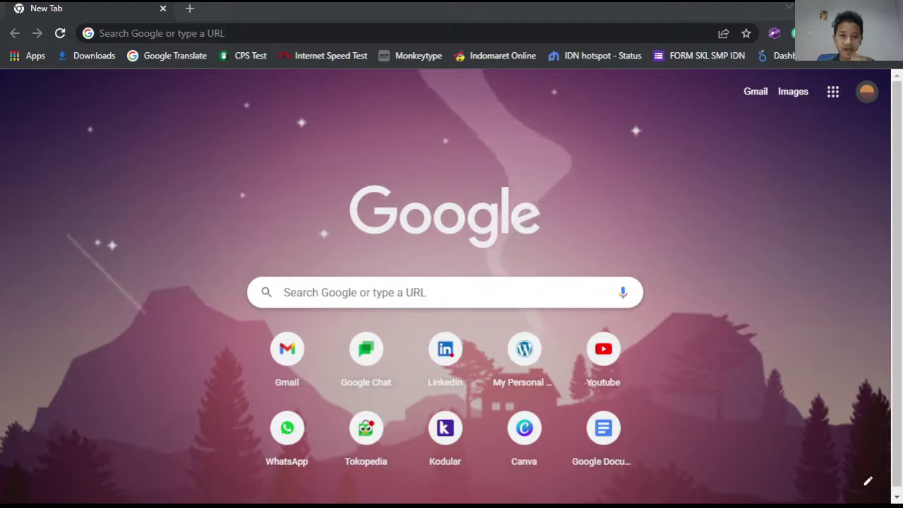
key(alt+Tab)
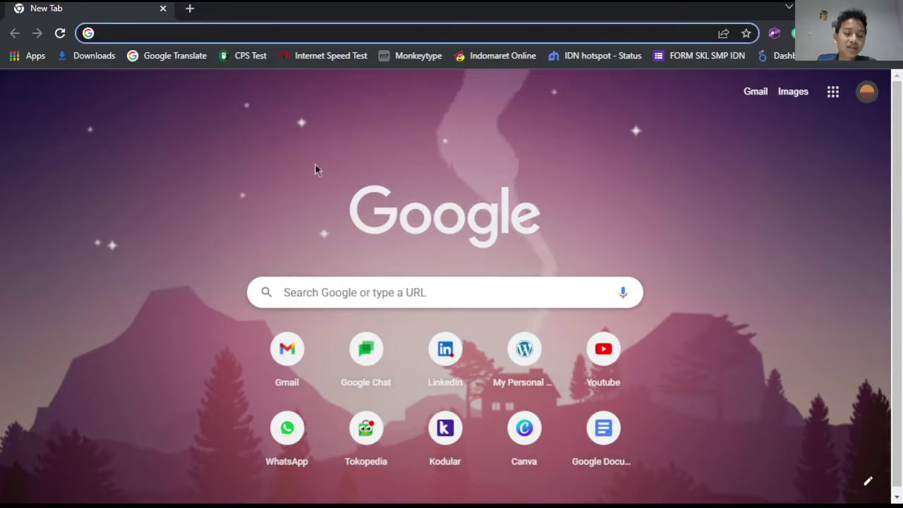
key(alt+Tab)
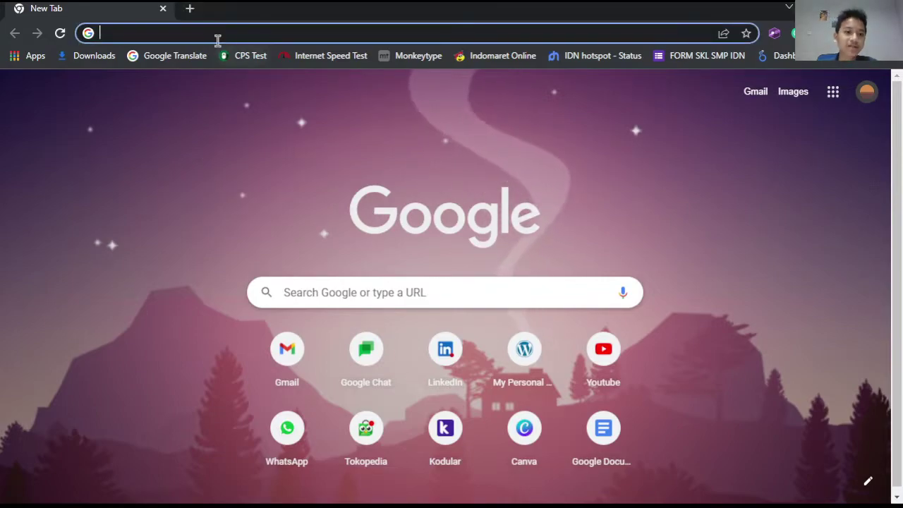
click(216, 36)
key(alt+Tab)
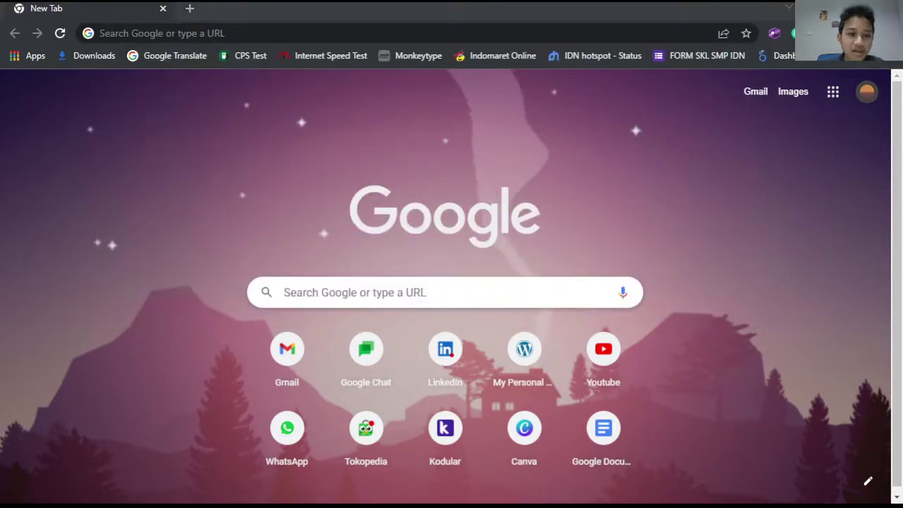
key(alt+Tab)
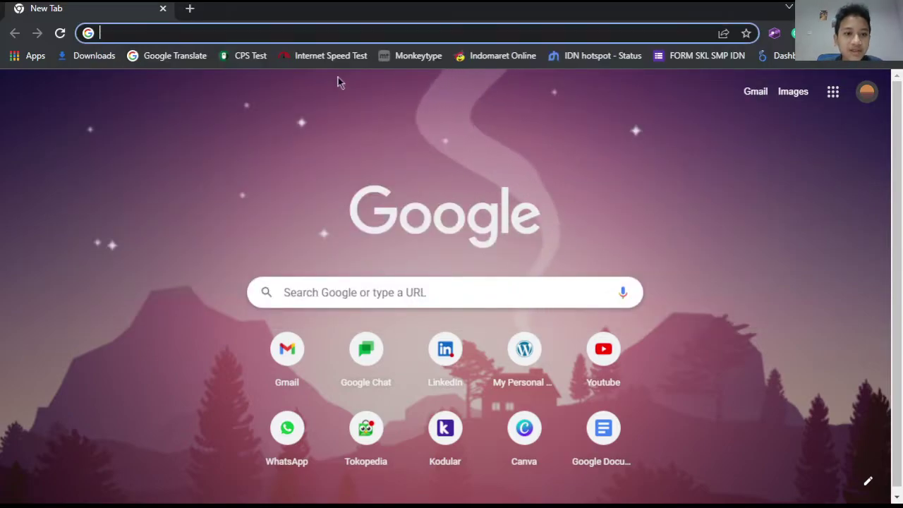
Open the Thunkable website at thunkable.com.
click(298, 33)
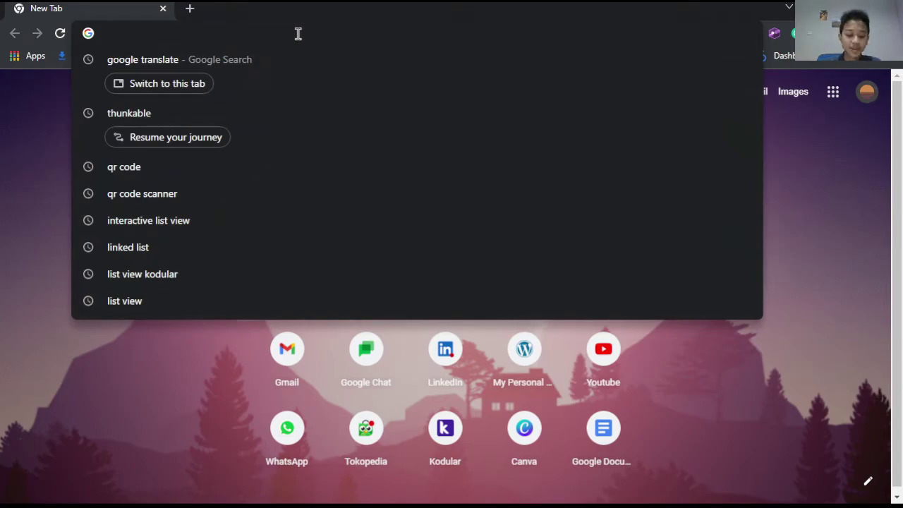
text(thunk)
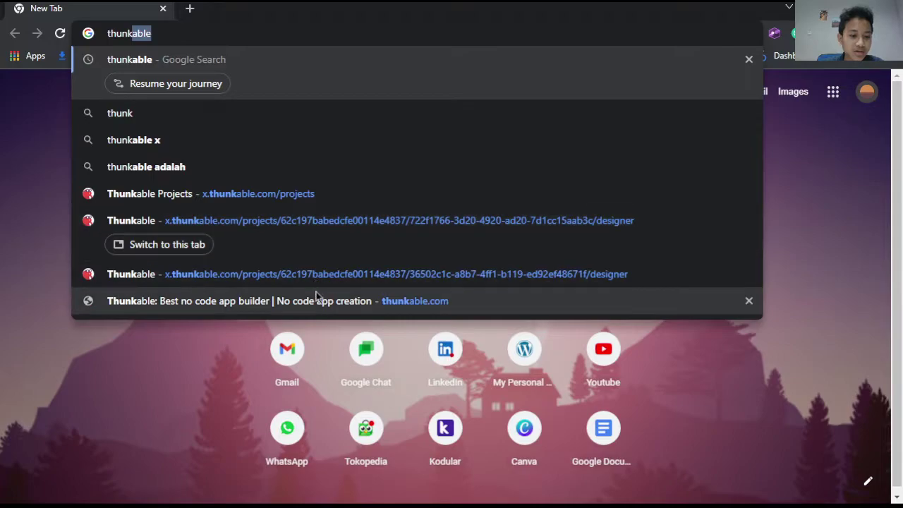
click(316, 300)
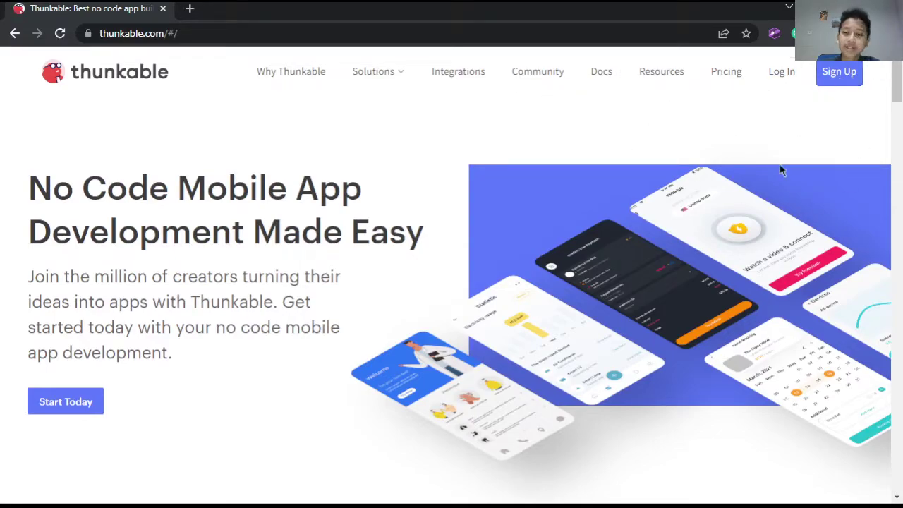
Log in to Thunkable to reach the projects page, and close the leftover landing page.
scroll(692, 230, down, 1)
scroll(692, 229, up, 1)
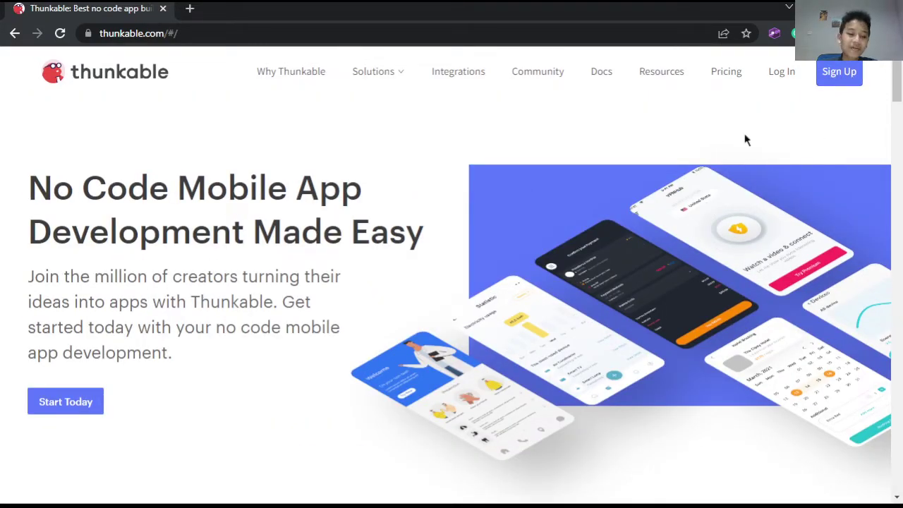
click(780, 74)
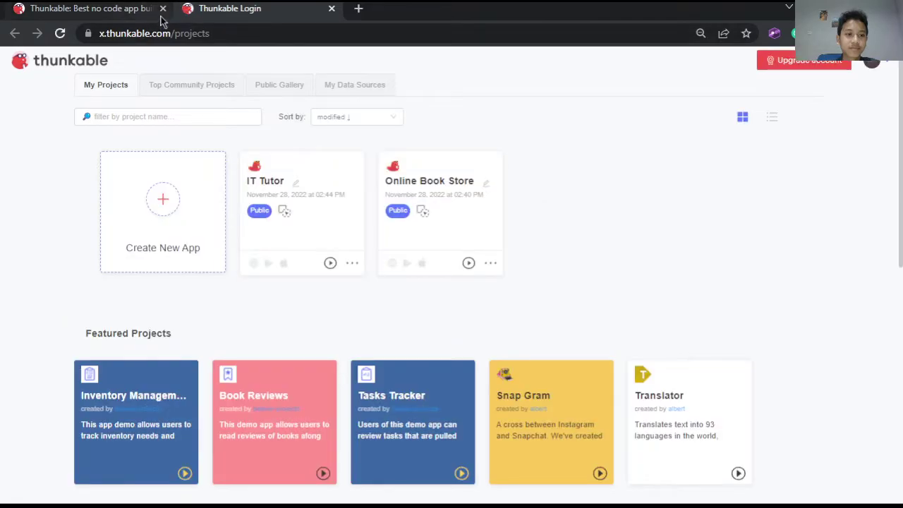
click(162, 8)
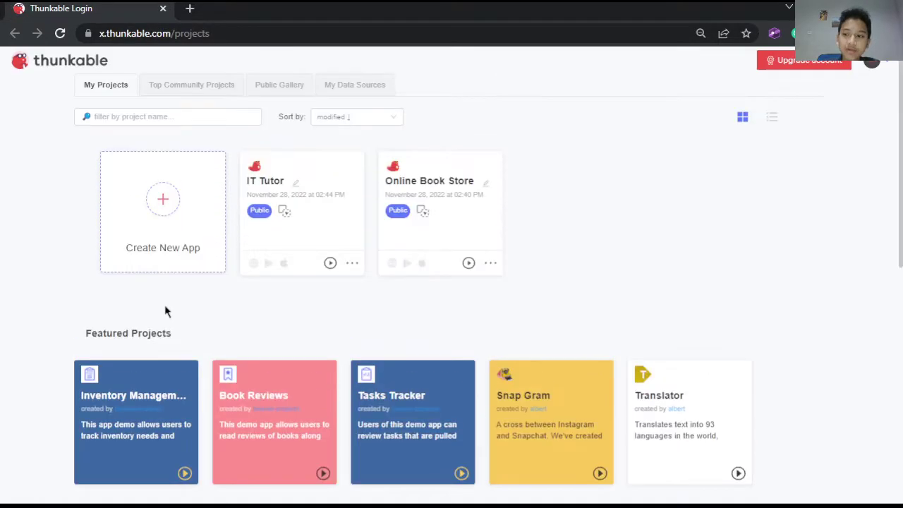
Start a new app project and name it "List View".
click(151, 197)
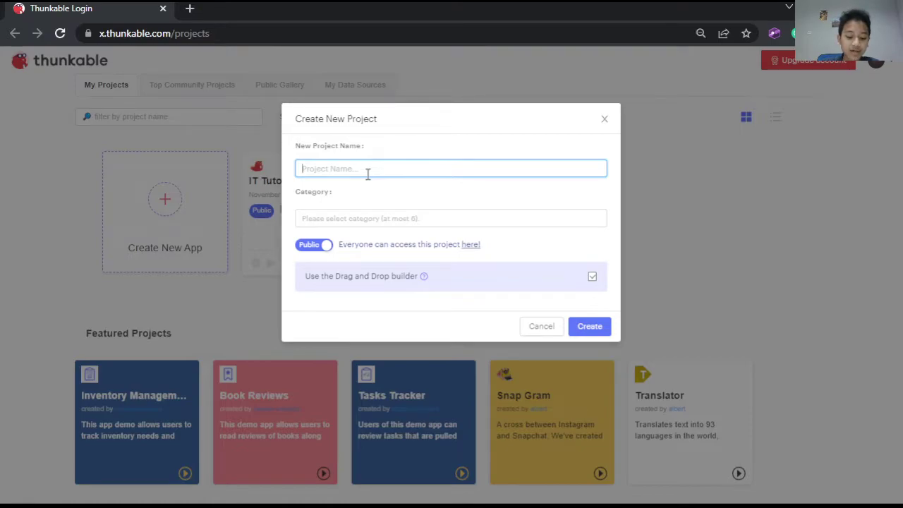
text(List View)
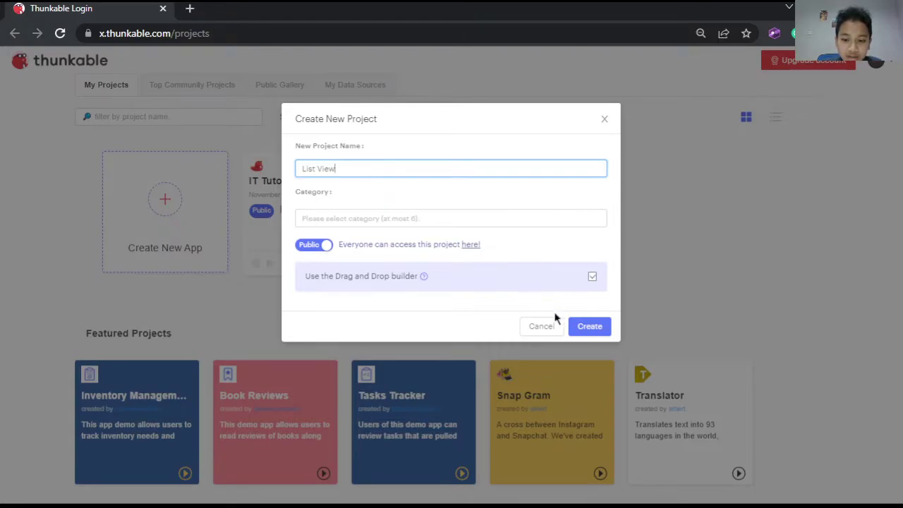
click(590, 328)
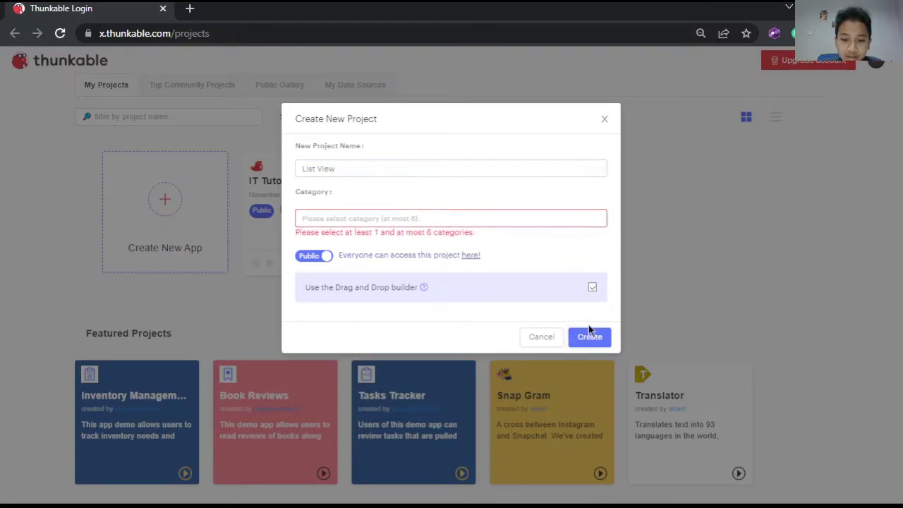
Set the new project's category to Education and create it as a public project with the Drag and Drop builder.
click(516, 221)
scroll(414, 282, down, 2)
scroll(417, 282, down, 4)
scroll(416, 282, up, 1)
scroll(416, 282, down, 2)
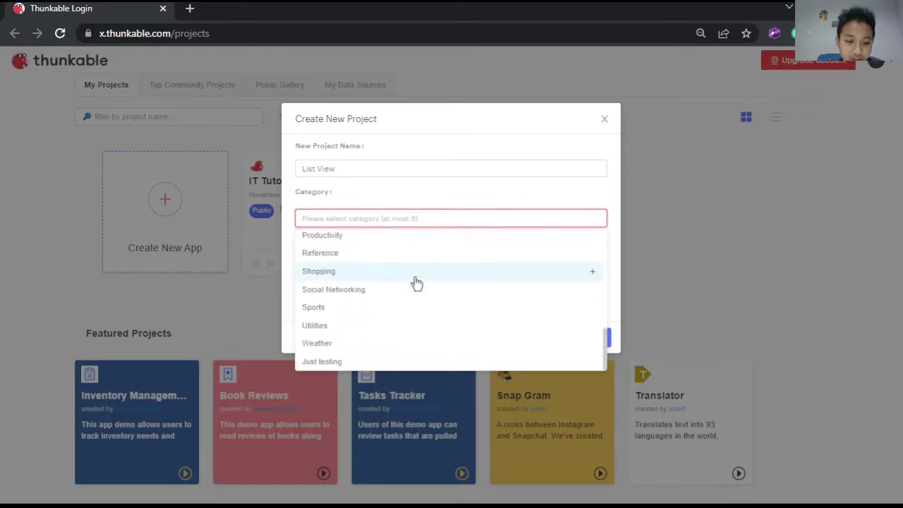
scroll(397, 326, up, 5)
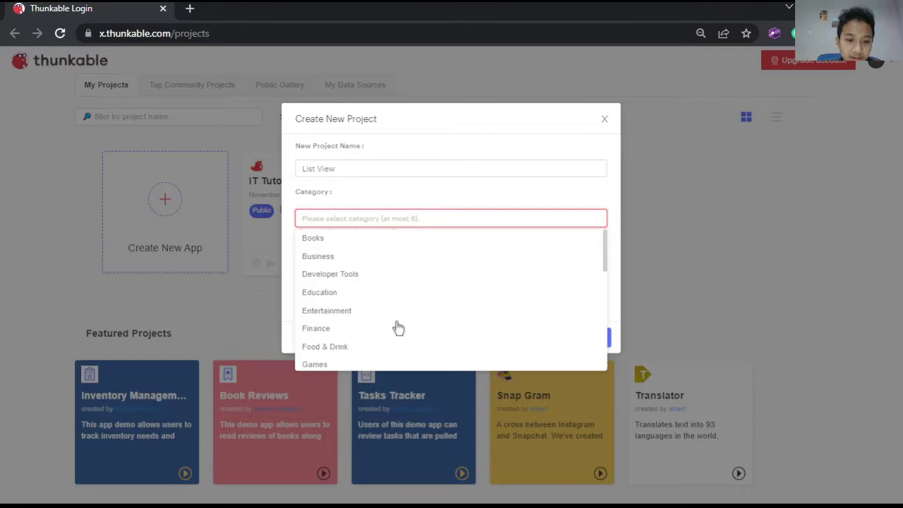
scroll(393, 261, down, 1)
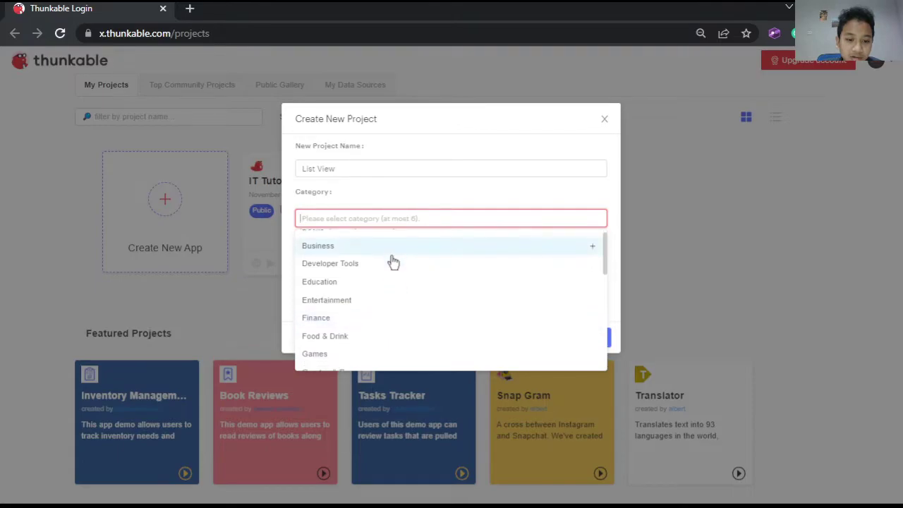
scroll(393, 262, down, 4)
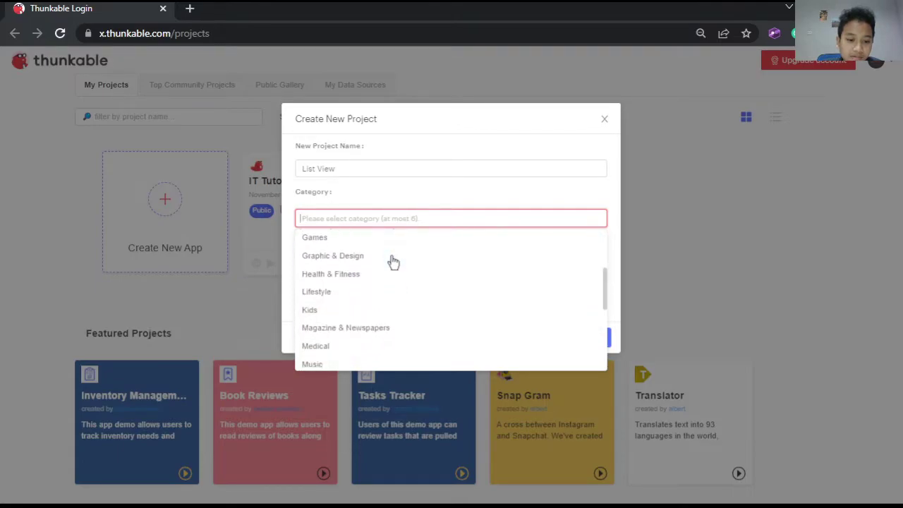
scroll(392, 261, down, 3)
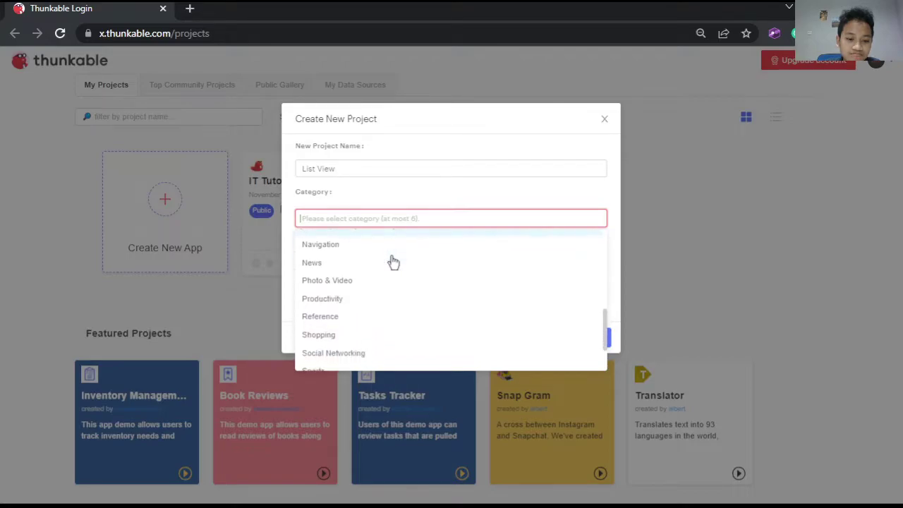
scroll(393, 262, down, 1)
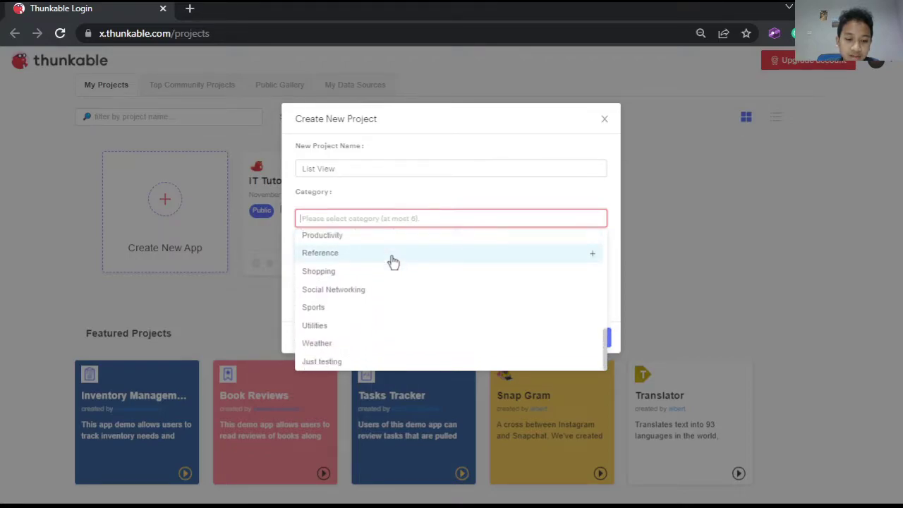
scroll(393, 262, up, 5)
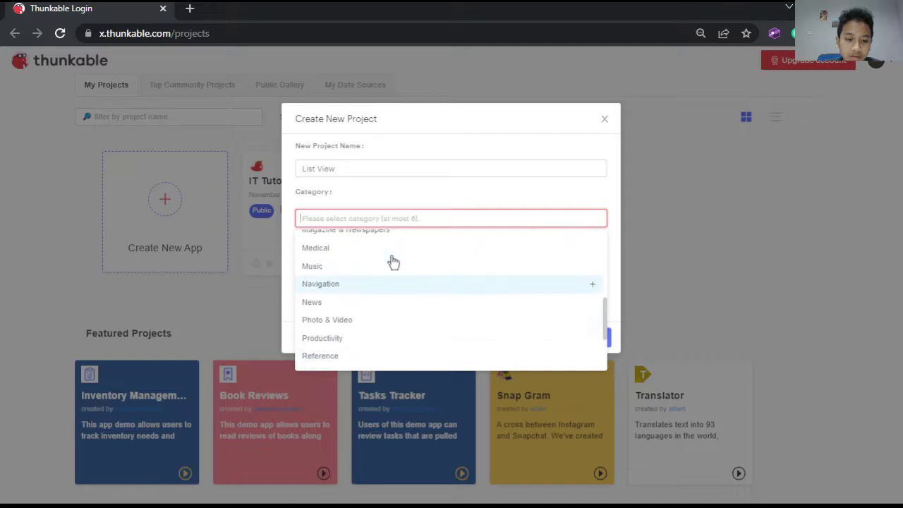
scroll(393, 261, up, 4)
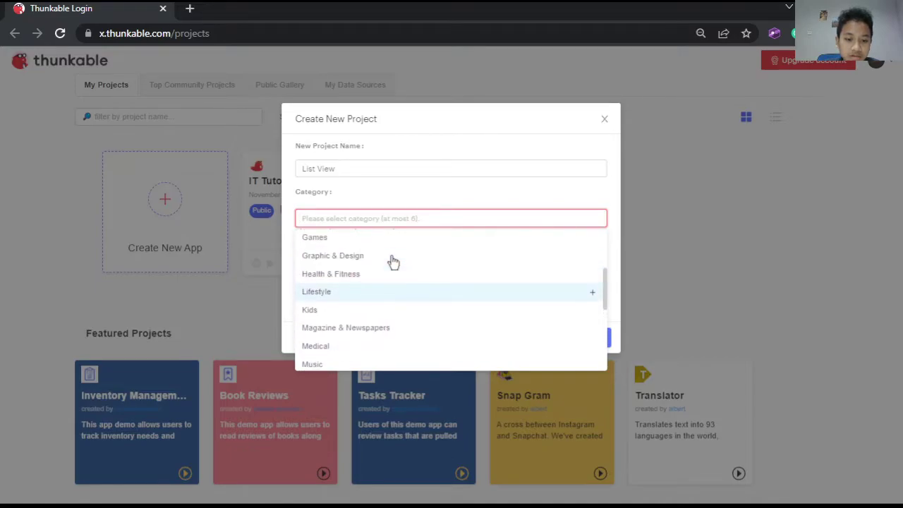
scroll(393, 262, up, 3)
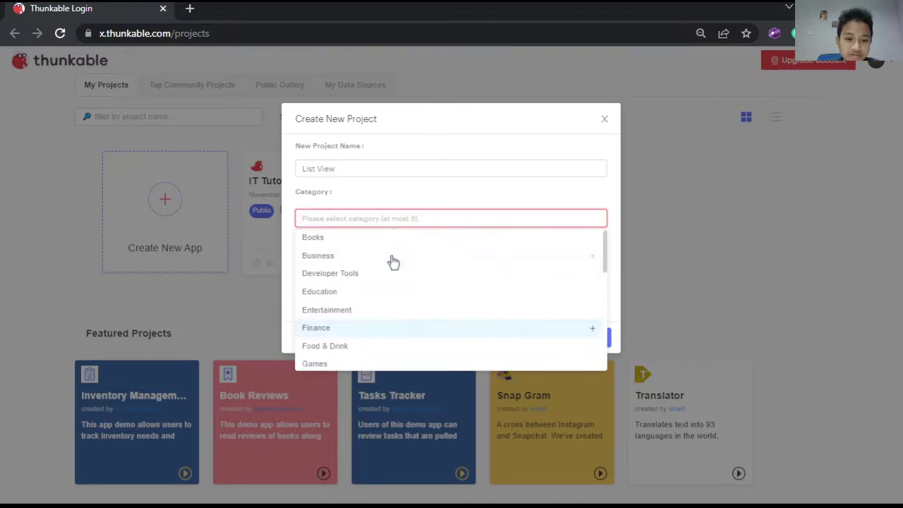
click(386, 298)
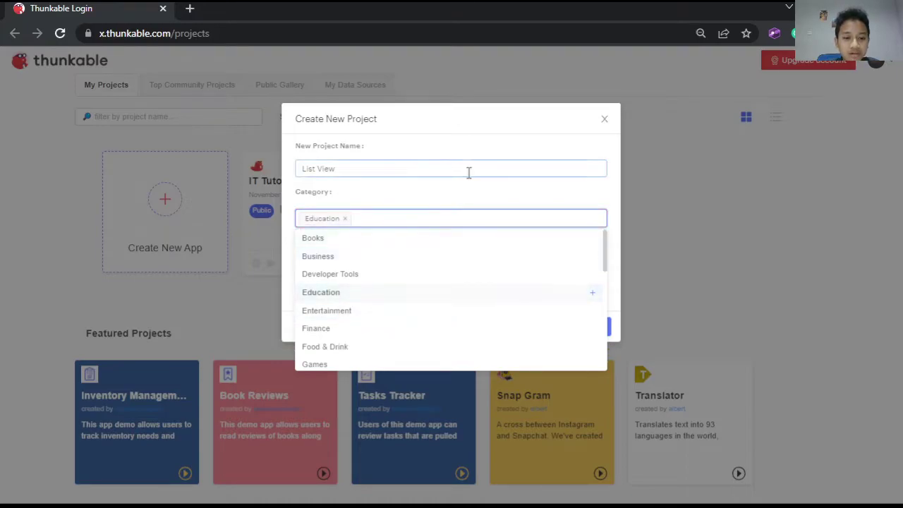
click(457, 210)
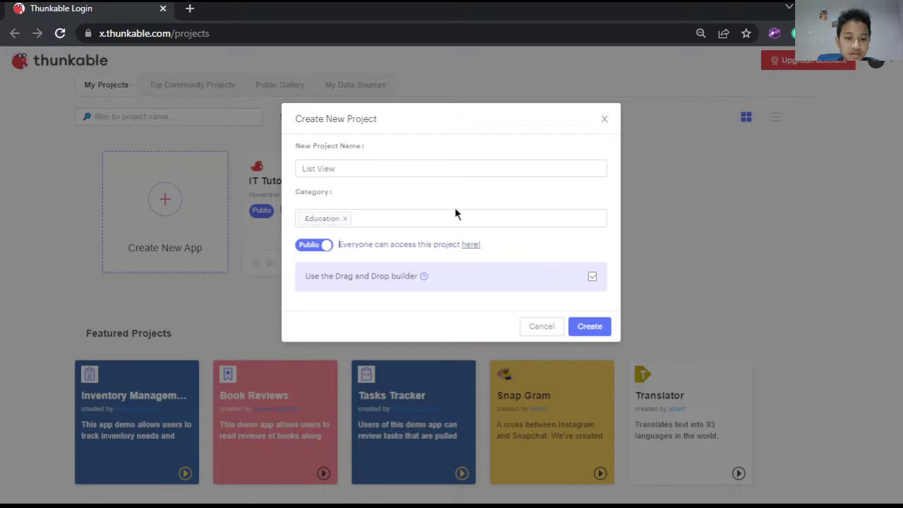
click(598, 326)
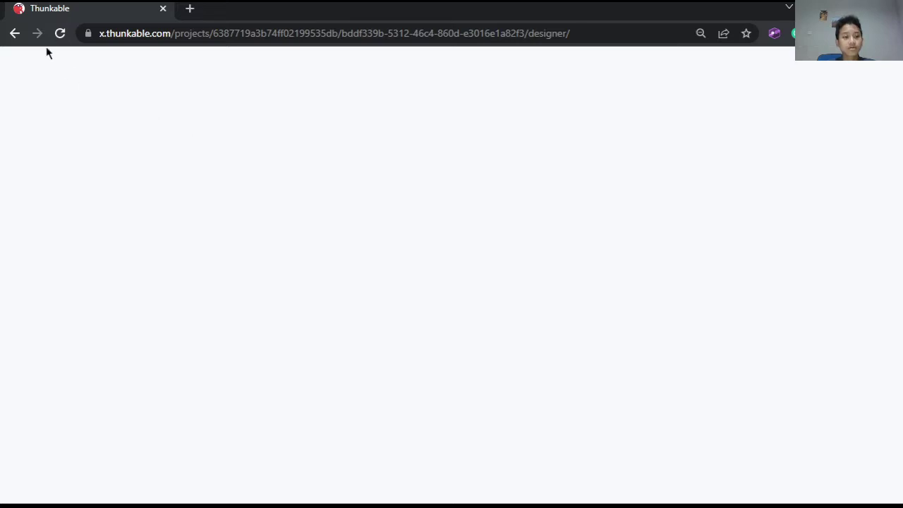
Reload the blank project page to load the designer with the empty Screen1.
click(60, 33)
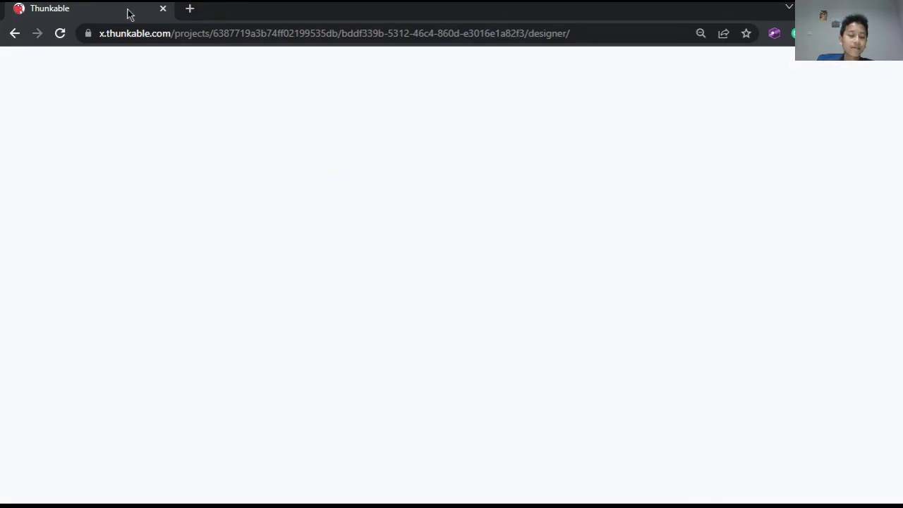
key(F5)
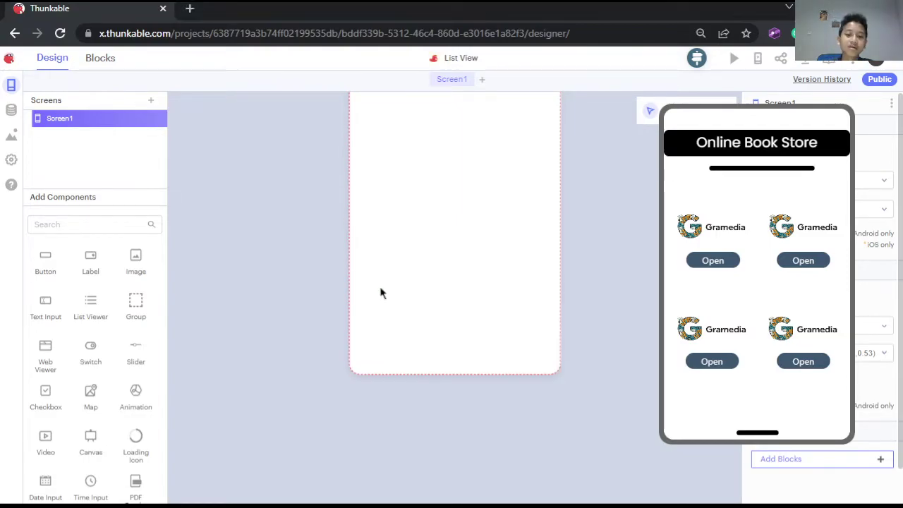
scroll(381, 292, up, 4)
scroll(381, 292, down, 3)
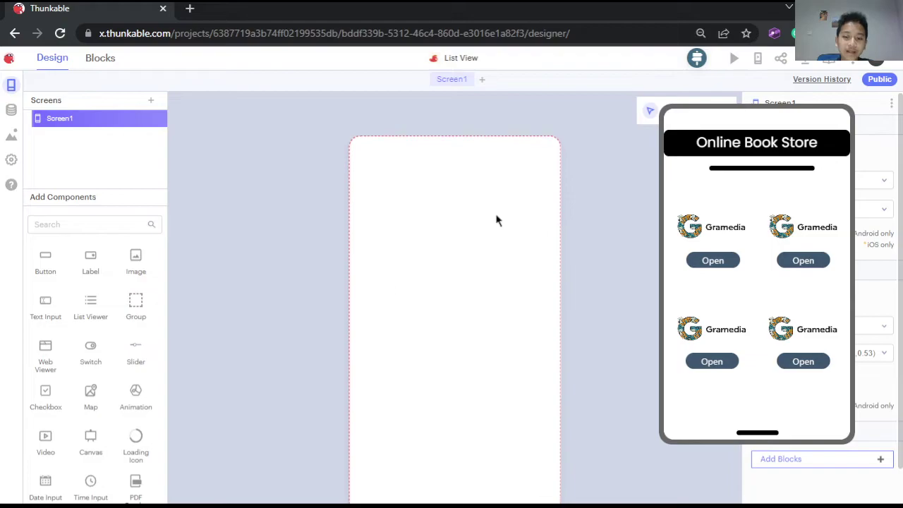
scroll(435, 219, down, 2)
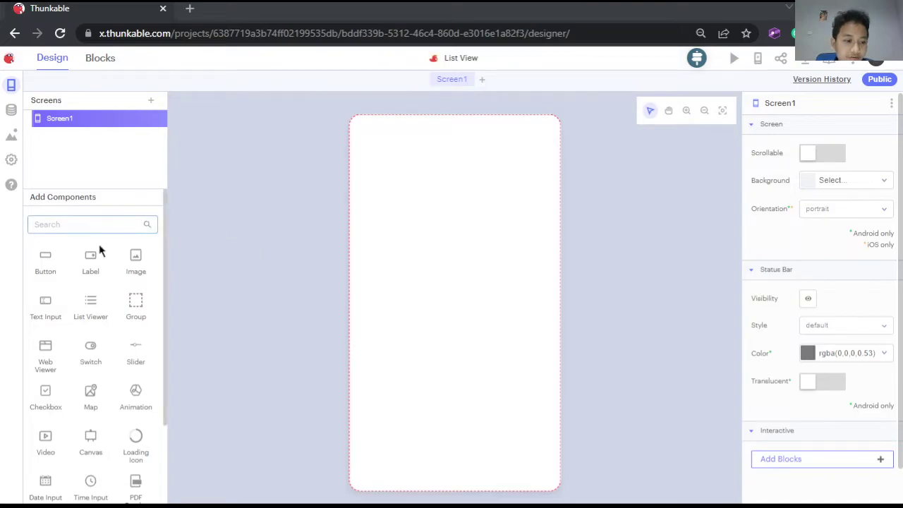
Add a Label component near the top of Screen1, at about X 141, Y 32.
drag(87, 268, 178, 241)
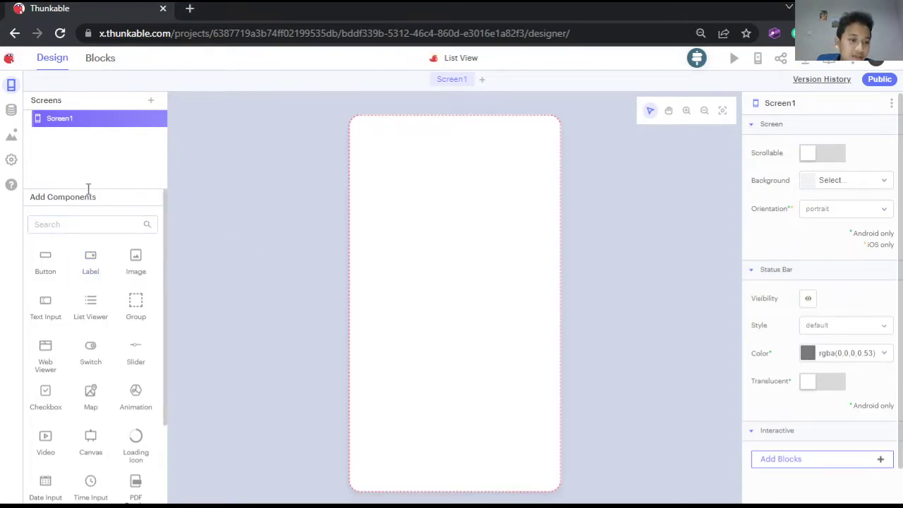
drag(109, 270, 437, 165)
click(449, 146)
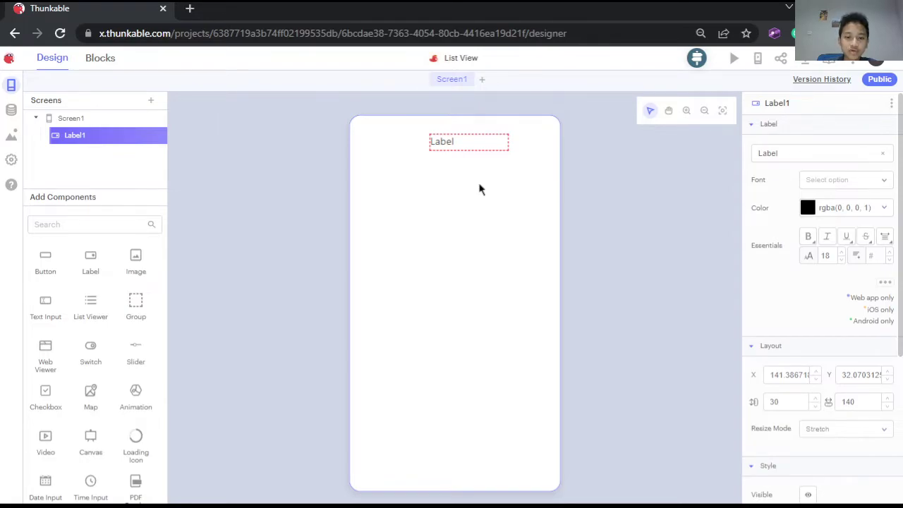
Nudge the label slightly to about X 143, Y 33 and set its text to "Educaion".
double_click(469, 144)
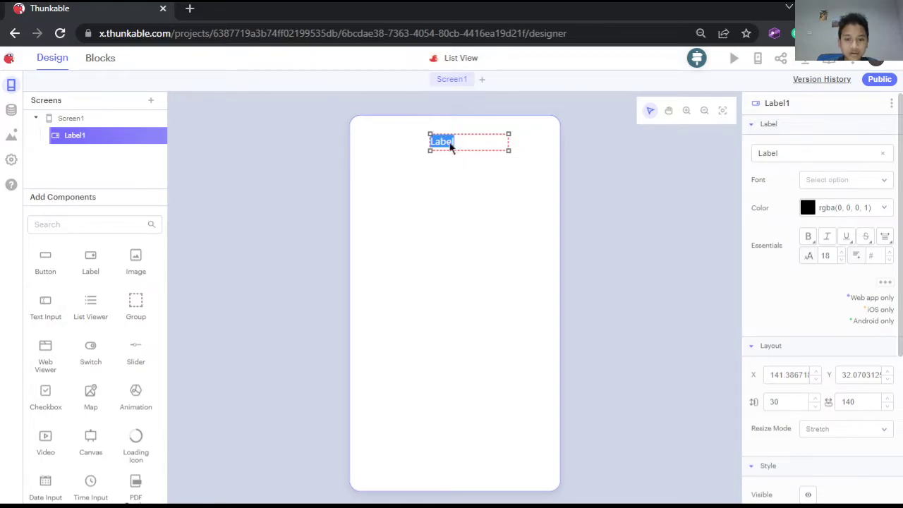
click(458, 145)
drag(454, 143, 446, 133)
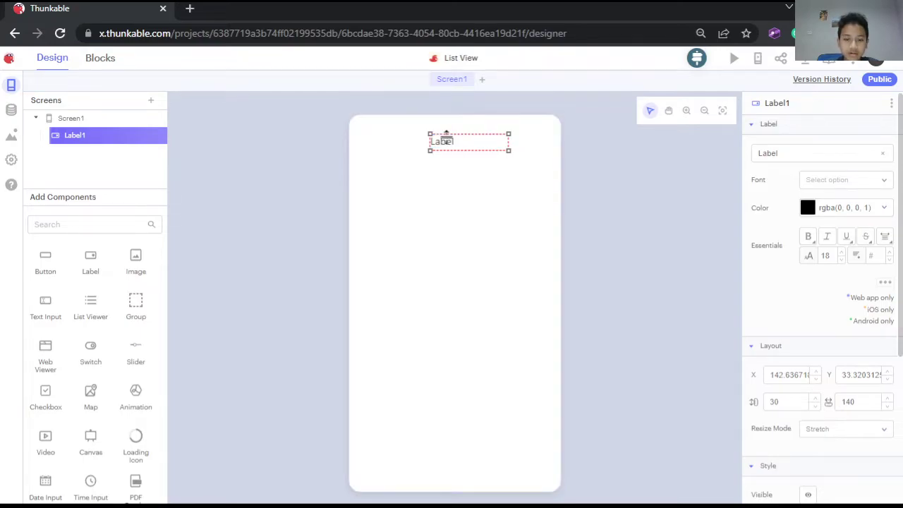
click(772, 149)
double_click(773, 148)
text(Educaion)
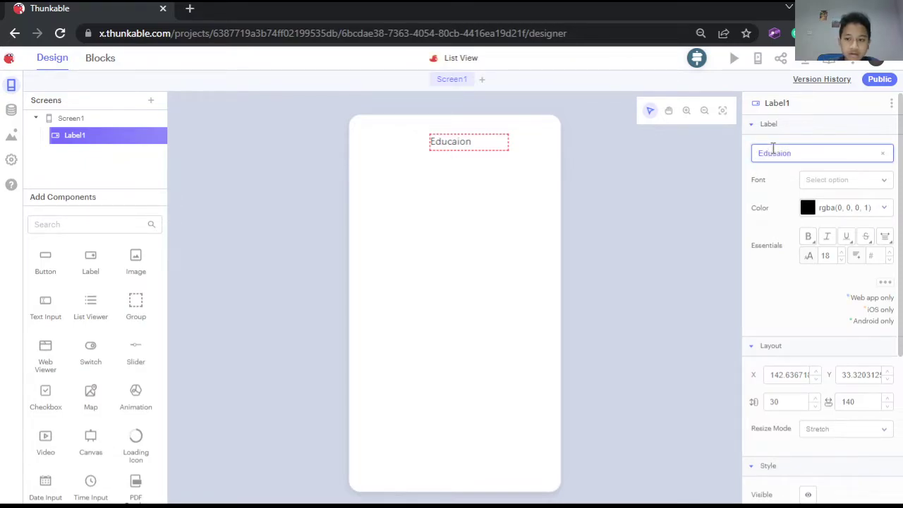
Extend the title label's text to "Educaion Website".
click(455, 140)
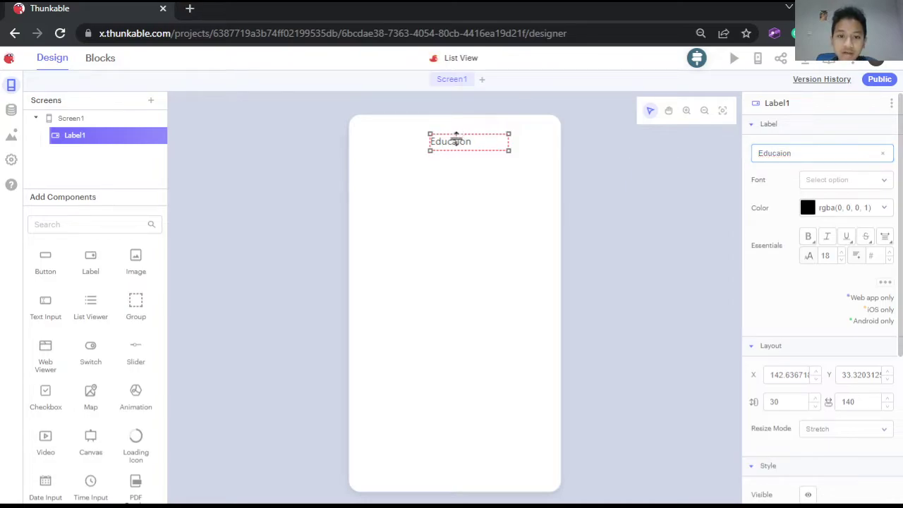
click(795, 146)
double_click(794, 146)
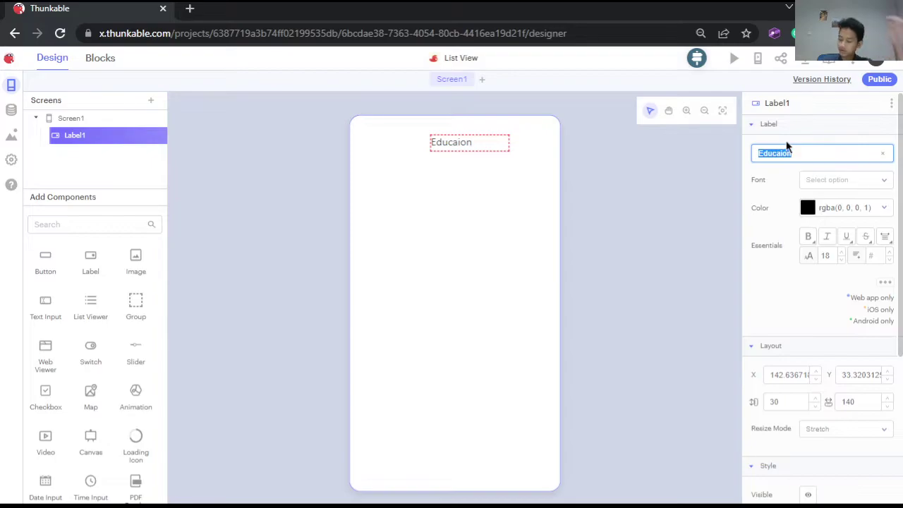
click(792, 149)
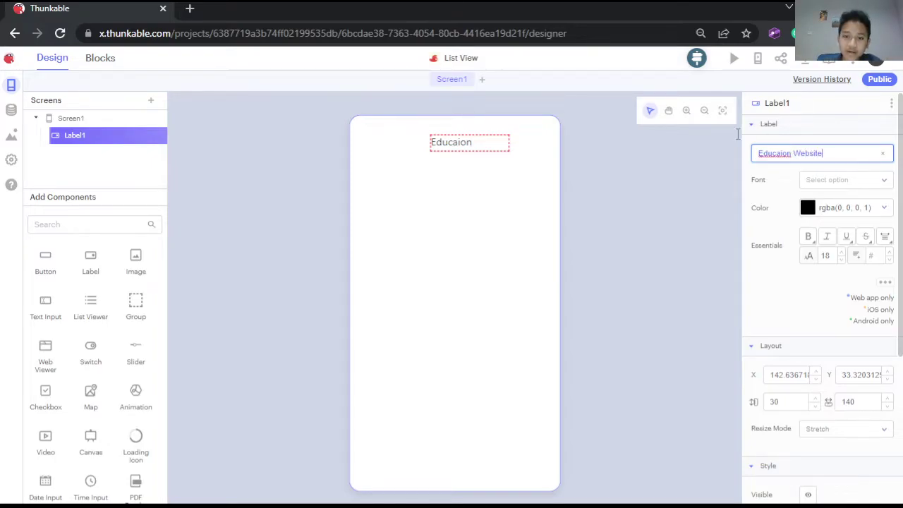
click(576, 188)
Resize the title label to 154 wide by 26 high near X 113, Y 42 and correct its text to "Education Website".
click(477, 146)
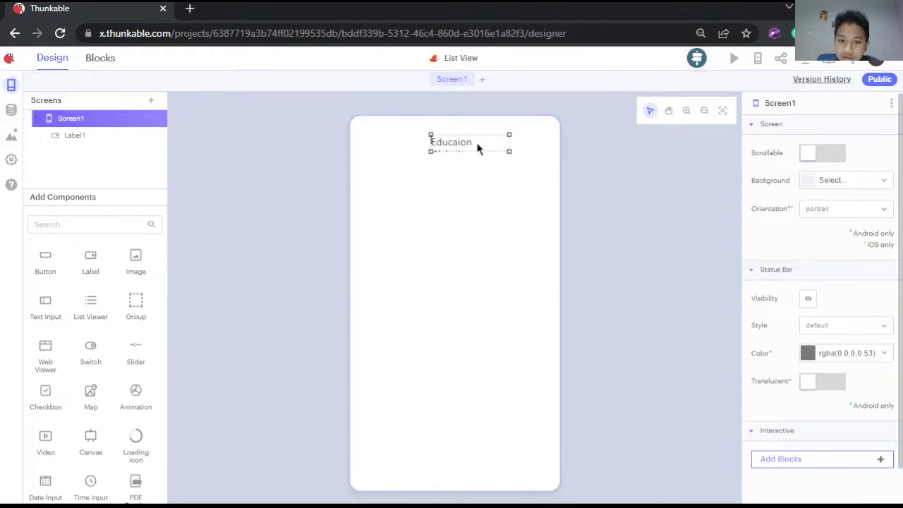
drag(508, 141, 445, 153)
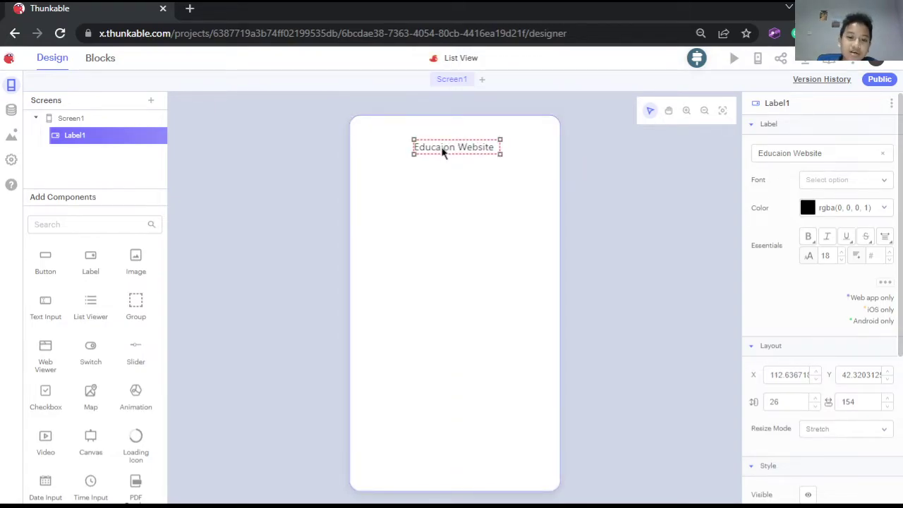
click(779, 153)
text(t)
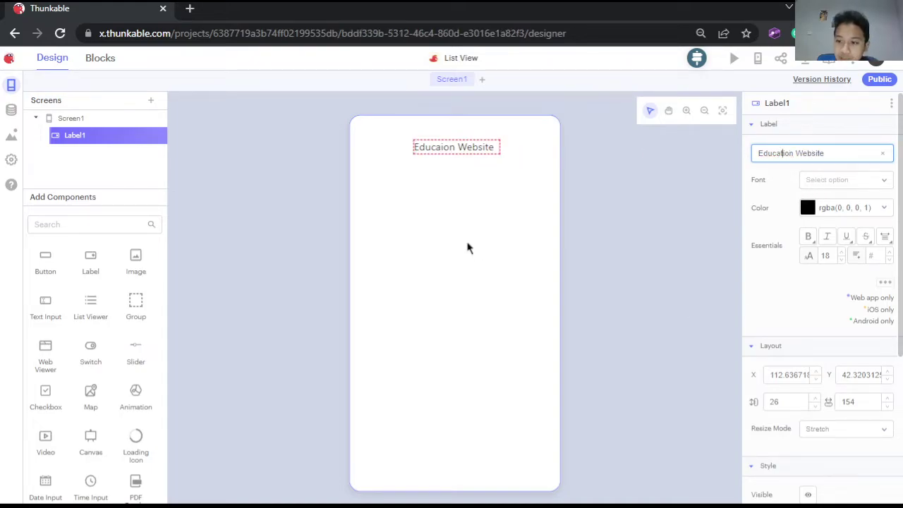
click(467, 246)
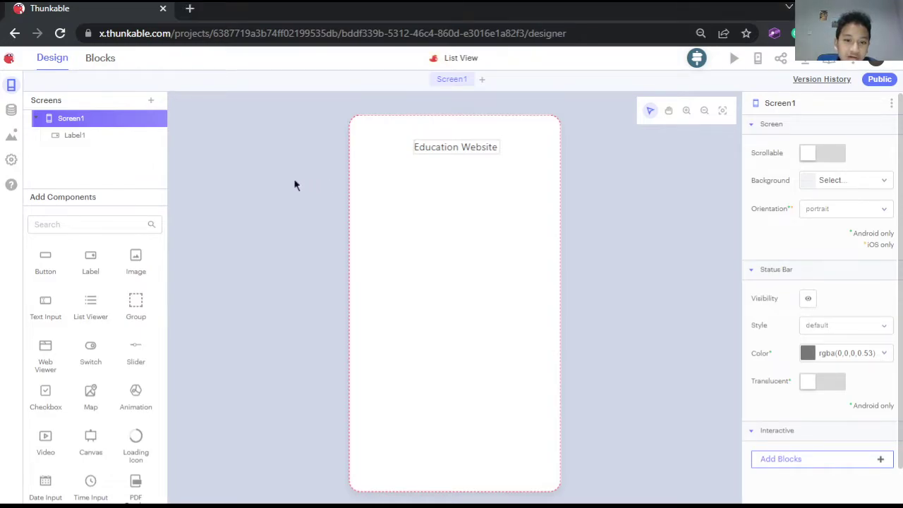
Add an Image component below the title label and position it at about X 128, Y 140.
scroll(772, 299, down, 2)
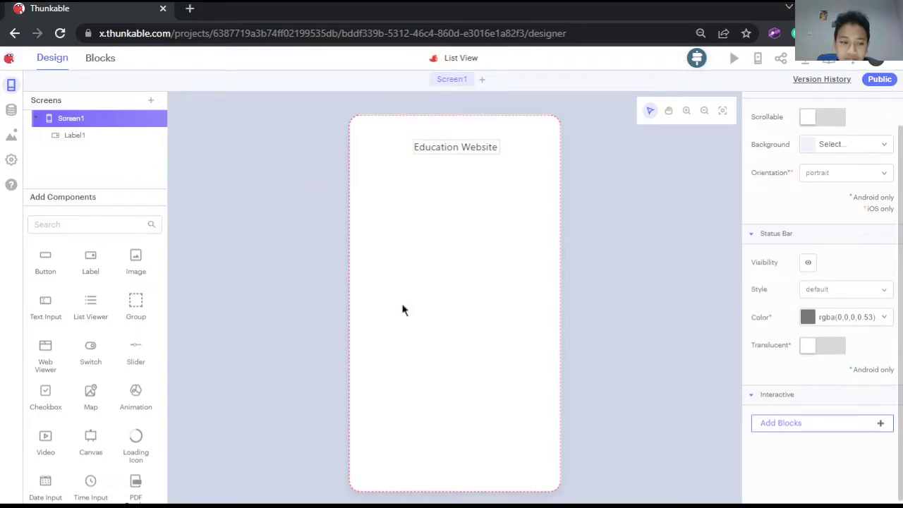
drag(151, 282, 417, 224)
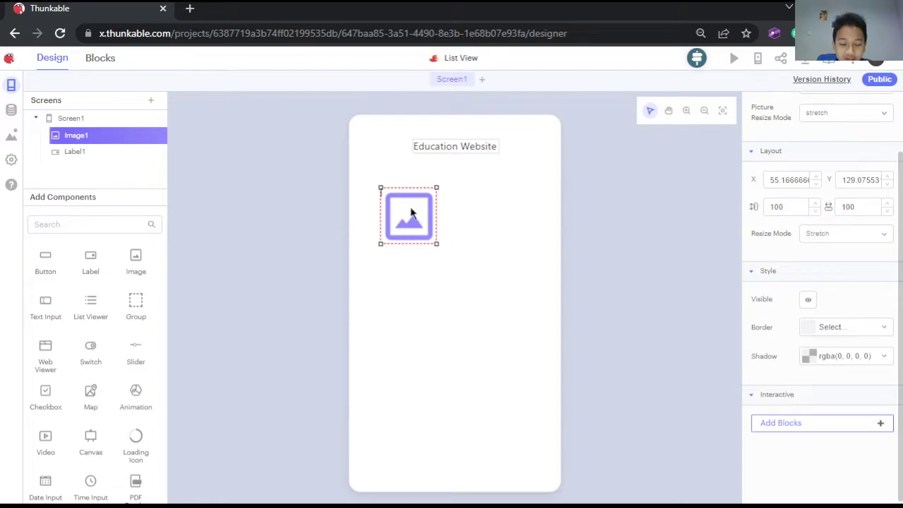
key(ctrl+d)
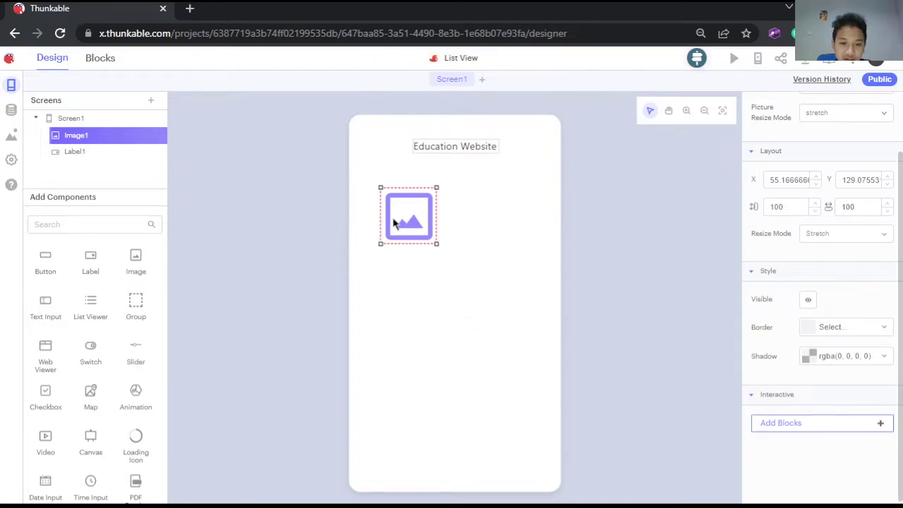
click(536, 175)
drag(419, 223, 459, 228)
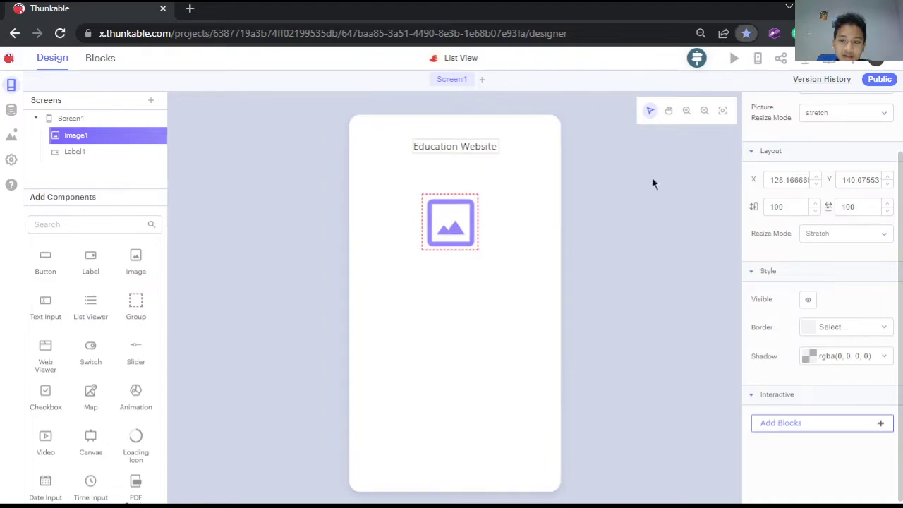
Duplicate the image twice and stack the copies in a column below it, the lowest at about Y 497.
click(444, 215)
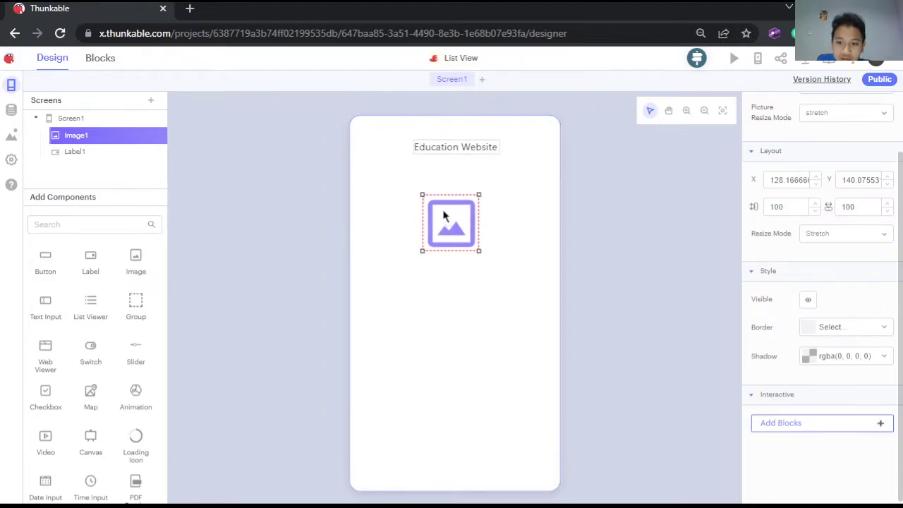
key(ctrl+c)
key(ctrl+v)
drag(445, 223, 442, 305)
key(ctrl+v)
drag(451, 356, 457, 443)
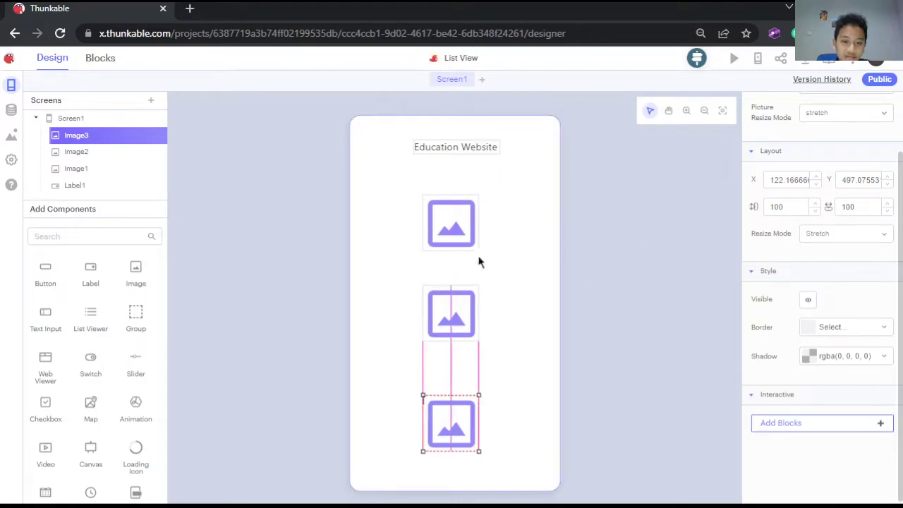
Give the title label a light cyan background colour of RGB 172, 247, 250.
click(473, 150)
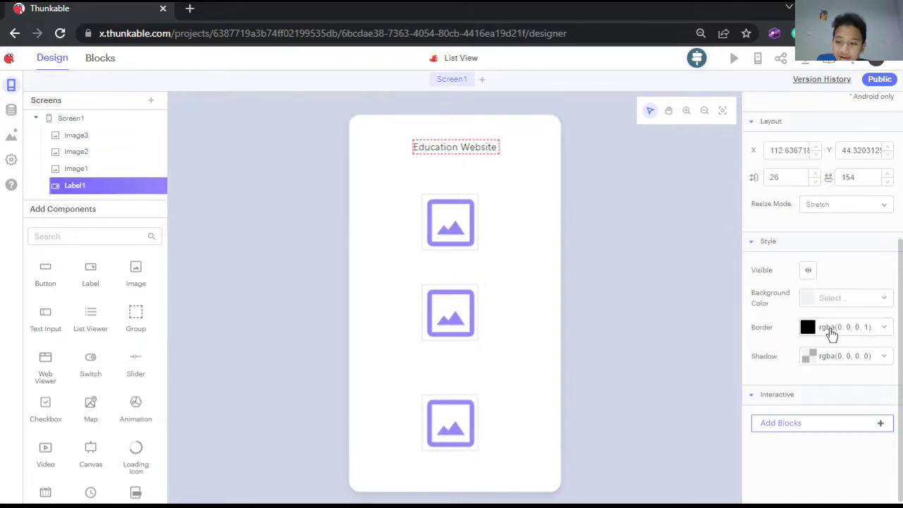
click(801, 300)
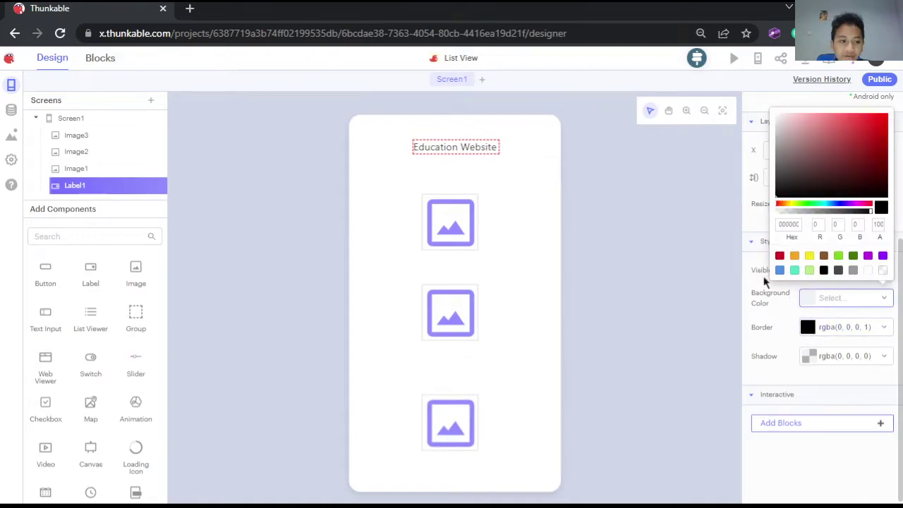
drag(811, 165, 711, 147)
click(831, 126)
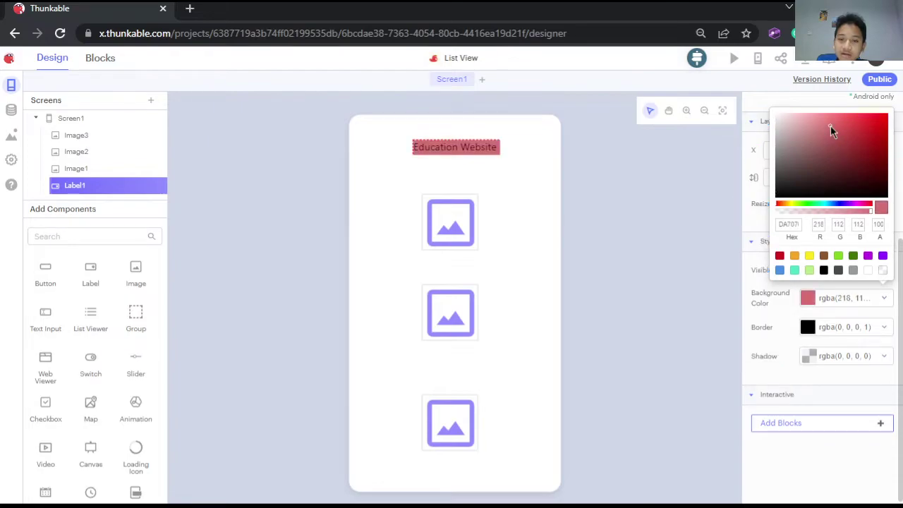
click(819, 119)
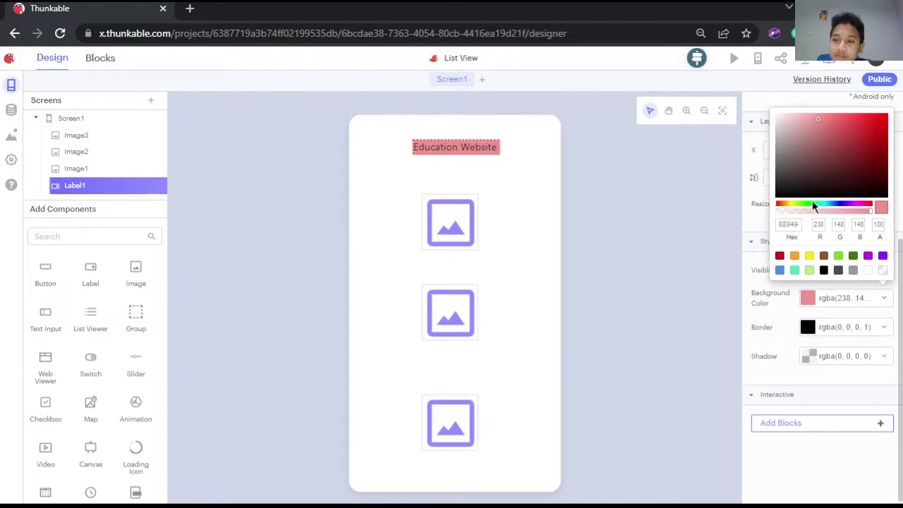
click(806, 117)
click(812, 145)
click(823, 270)
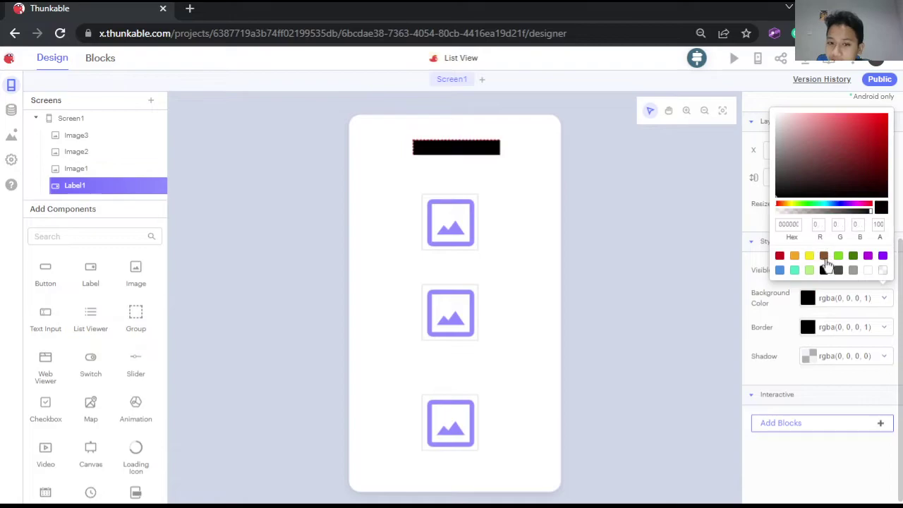
click(816, 153)
click(813, 147)
drag(811, 134, 824, 206)
click(826, 206)
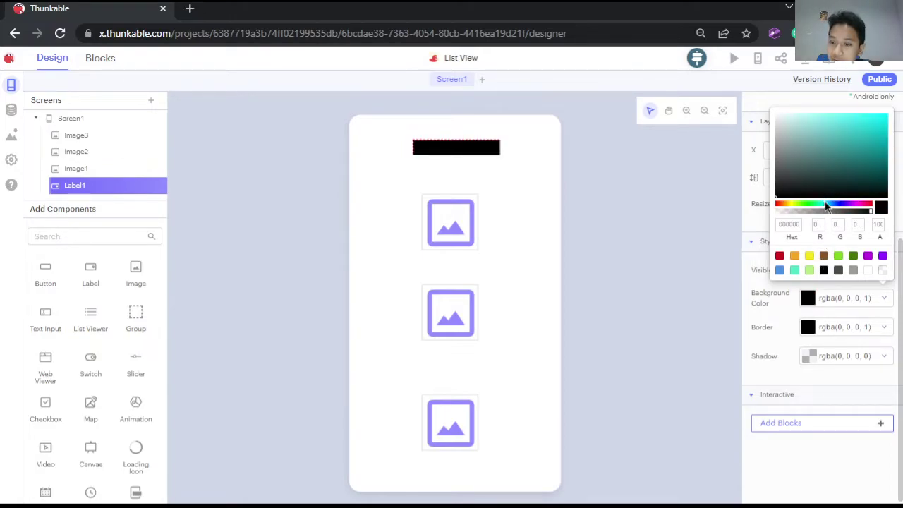
click(837, 130)
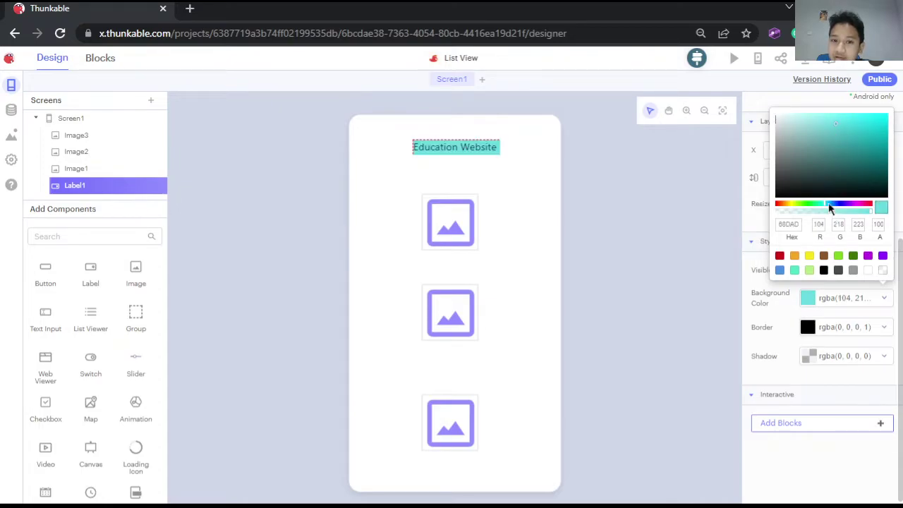
click(811, 119)
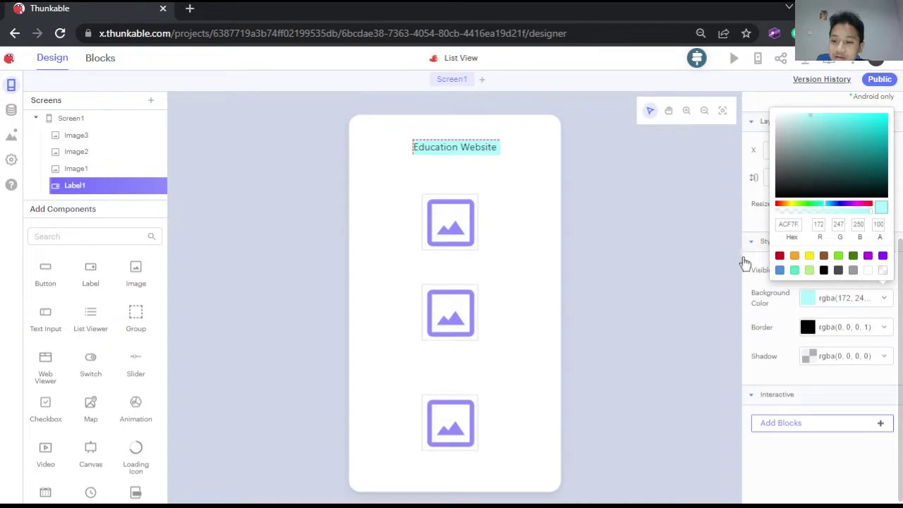
Set the opacity of the title label's shadow to 5.
click(805, 359)
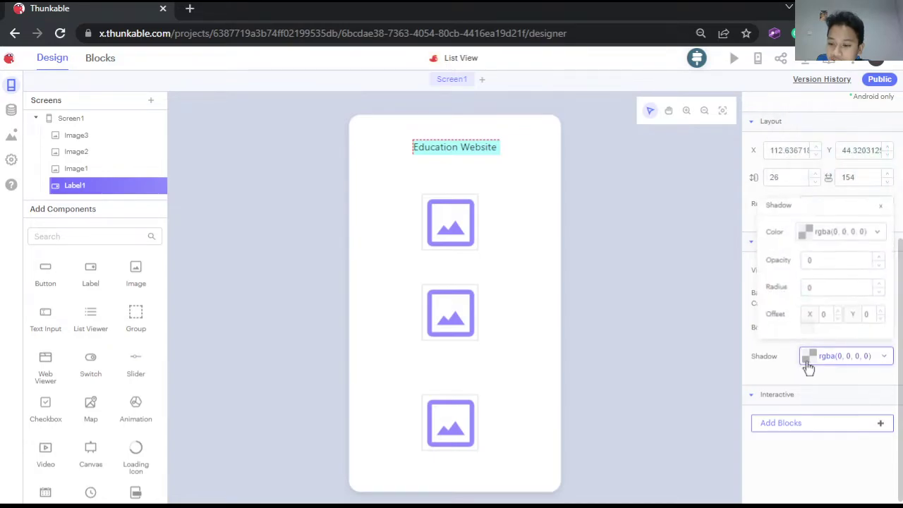
click(802, 260)
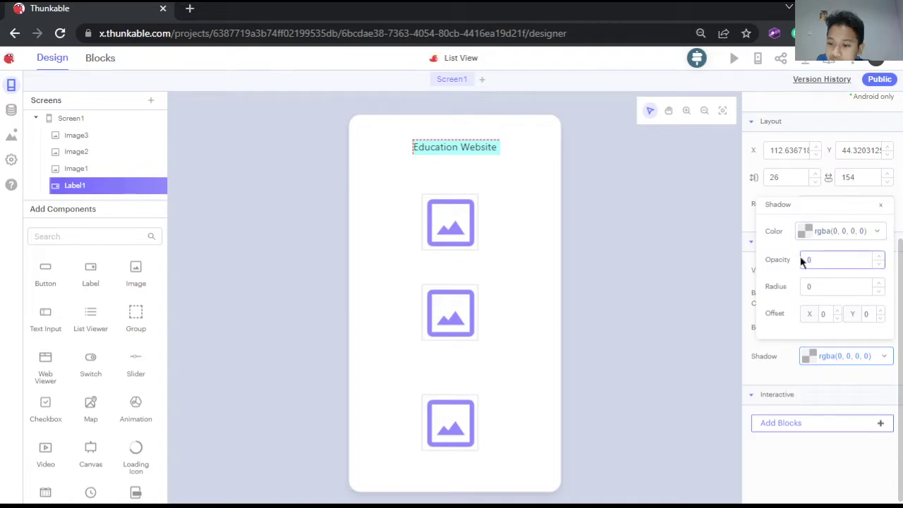
click(818, 260)
key(BackSpace)
text(50)
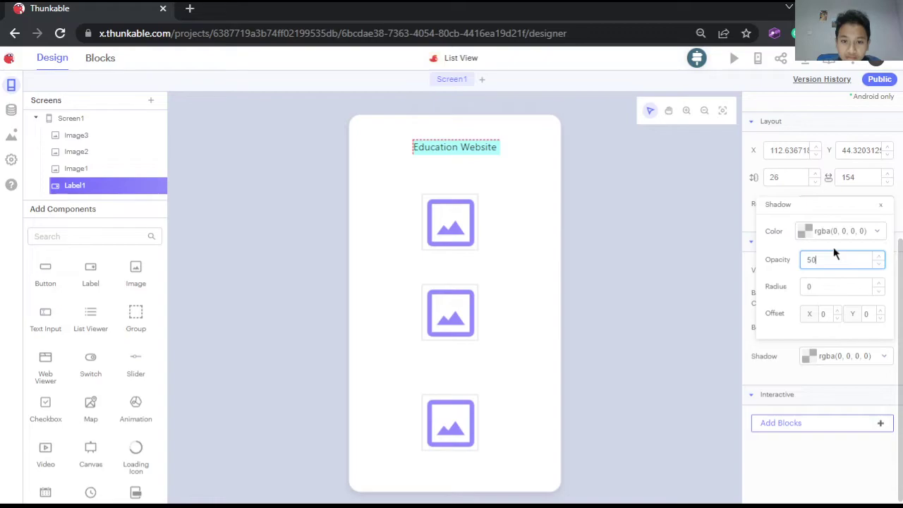
key(BackSpace)
key(BackSpace)
text(5)
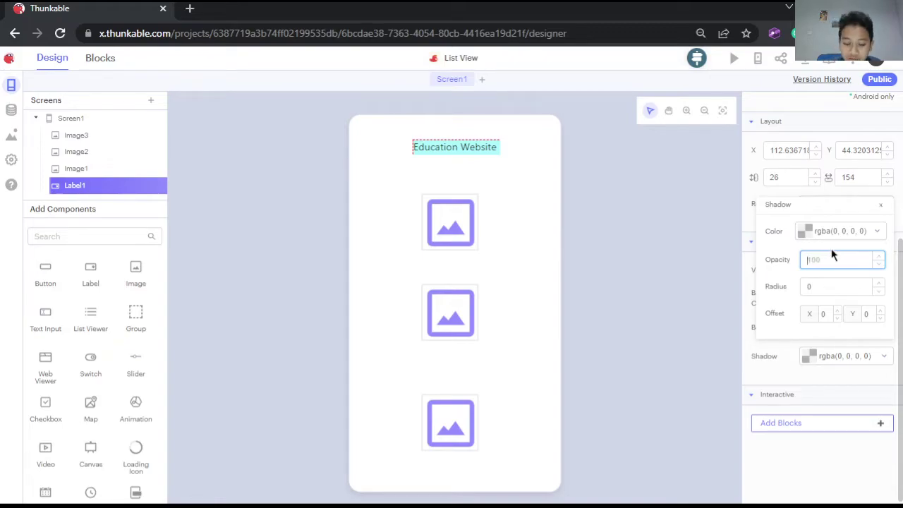
Set the label shadow's radius to 5 and its offset to X 0, Y 5.
click(836, 287)
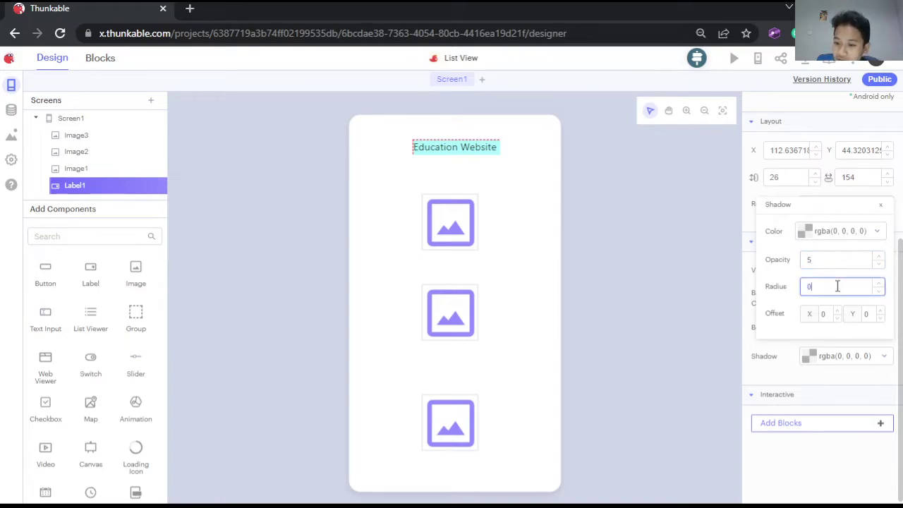
click(823, 314)
text(0)
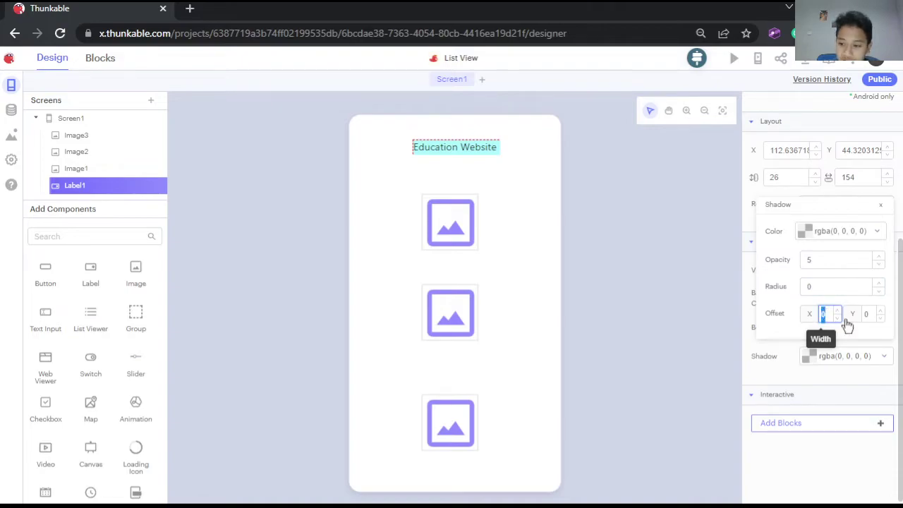
click(866, 314)
text(5)
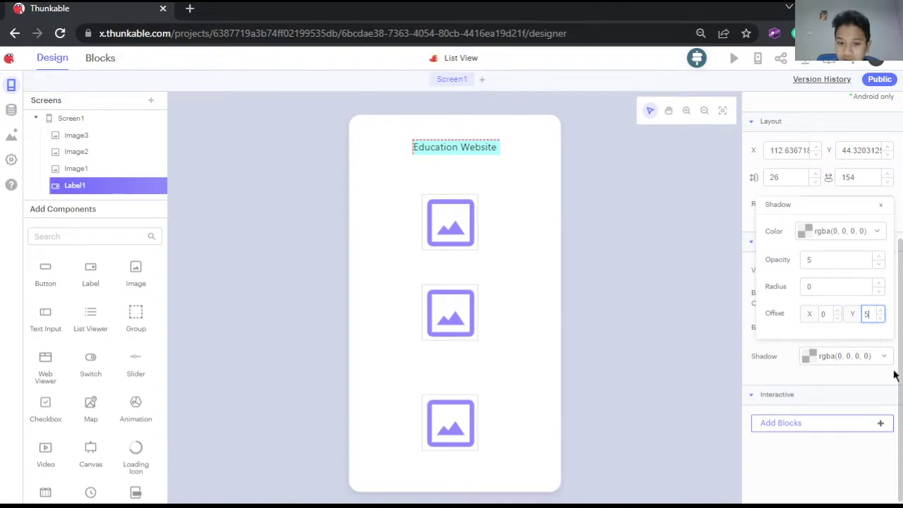
click(821, 288)
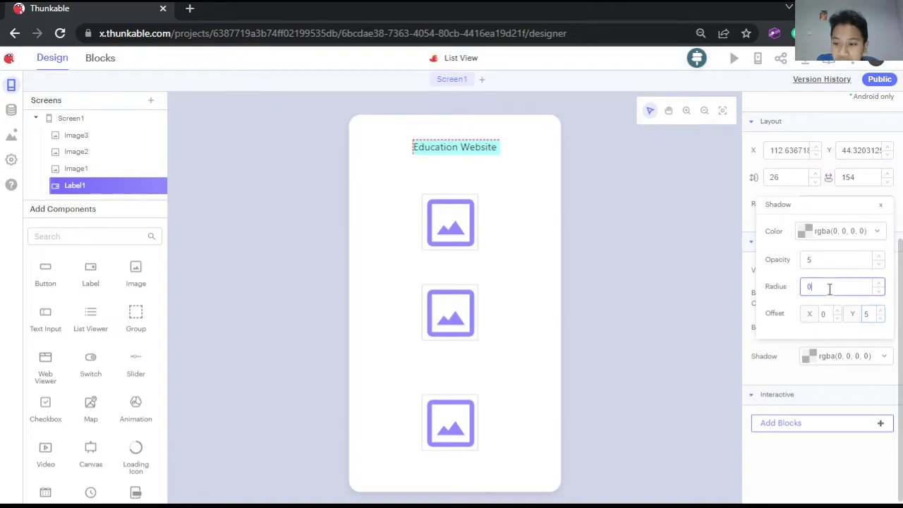
text(5)
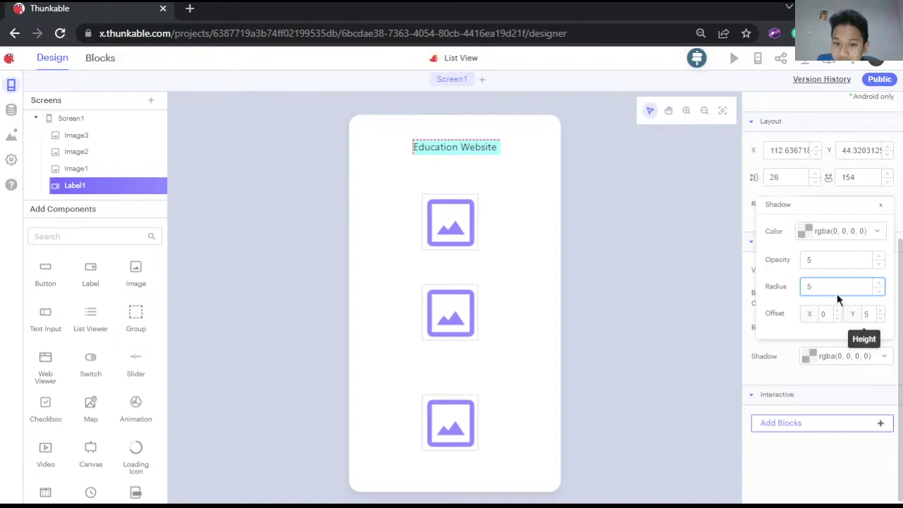
Set the label shadow's colour to the light grey swatch and return to the shadow settings.
click(803, 233)
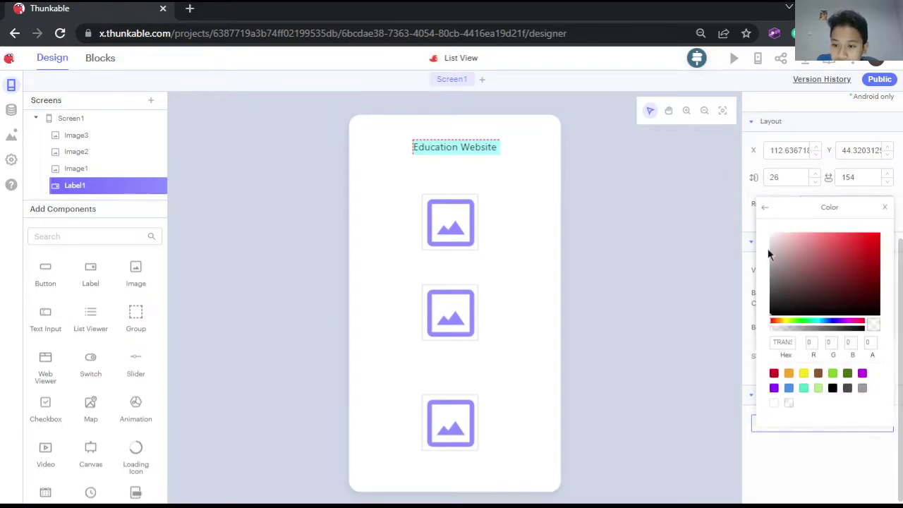
click(832, 390)
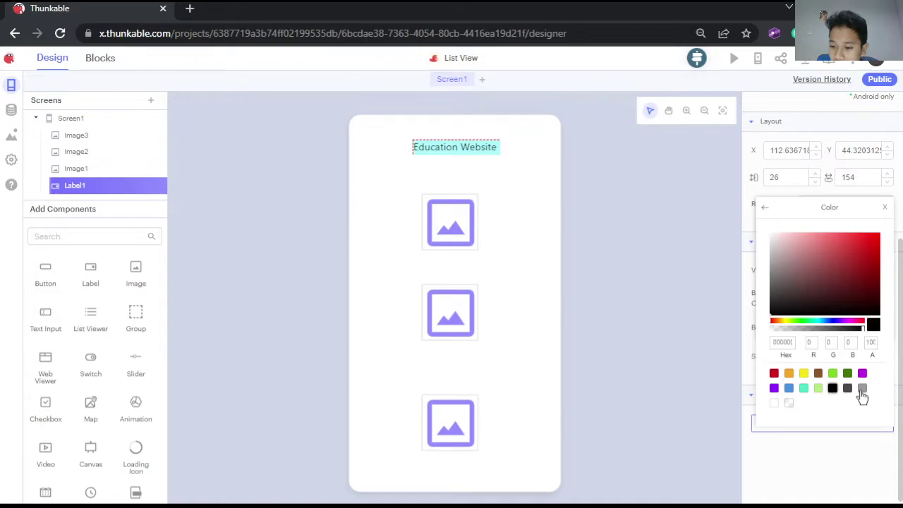
click(862, 390)
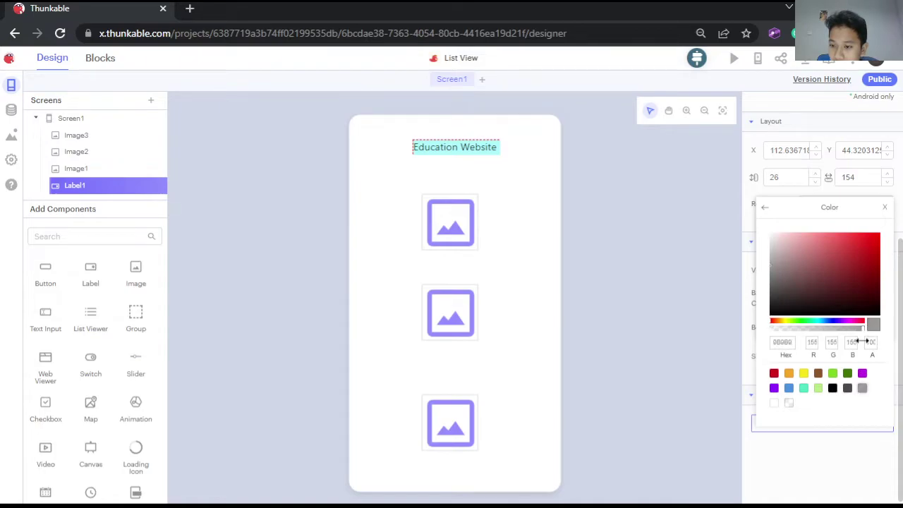
click(764, 208)
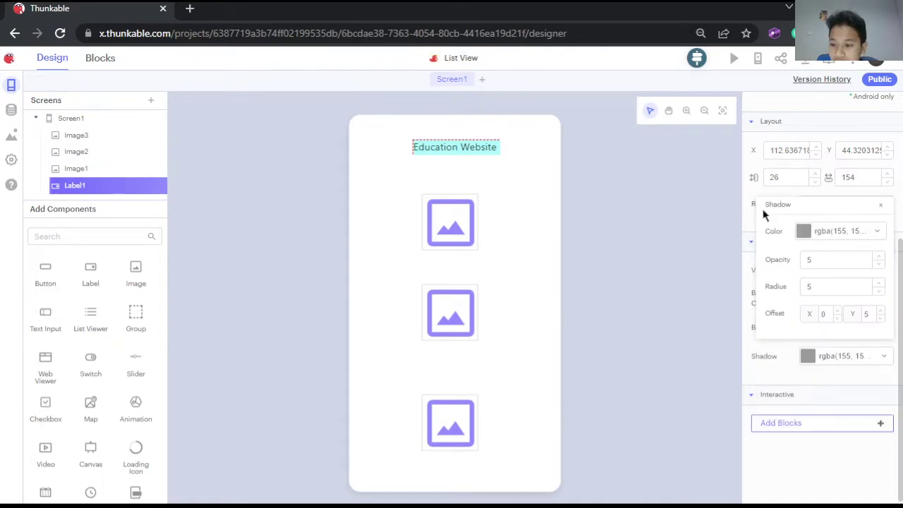
click(822, 393)
click(833, 395)
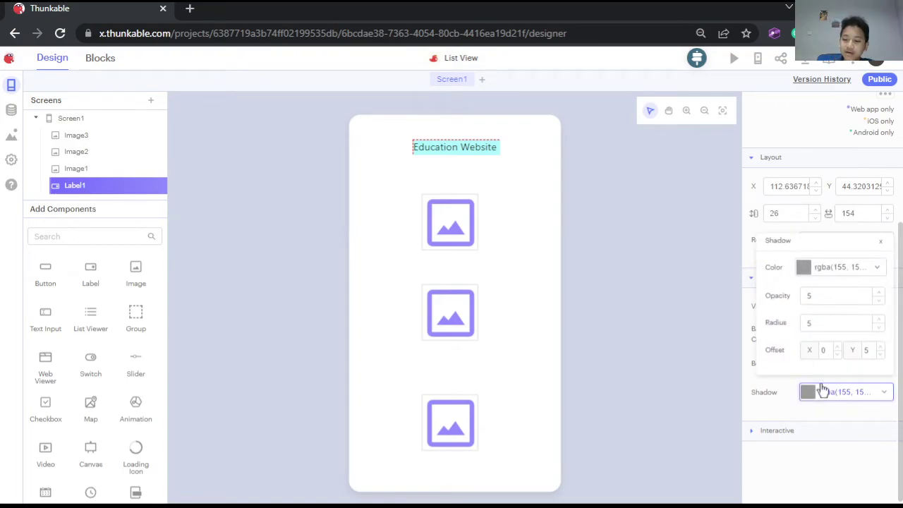
Close the label's shadow settings and change the "Education Website" text colour to white.
click(810, 414)
click(858, 398)
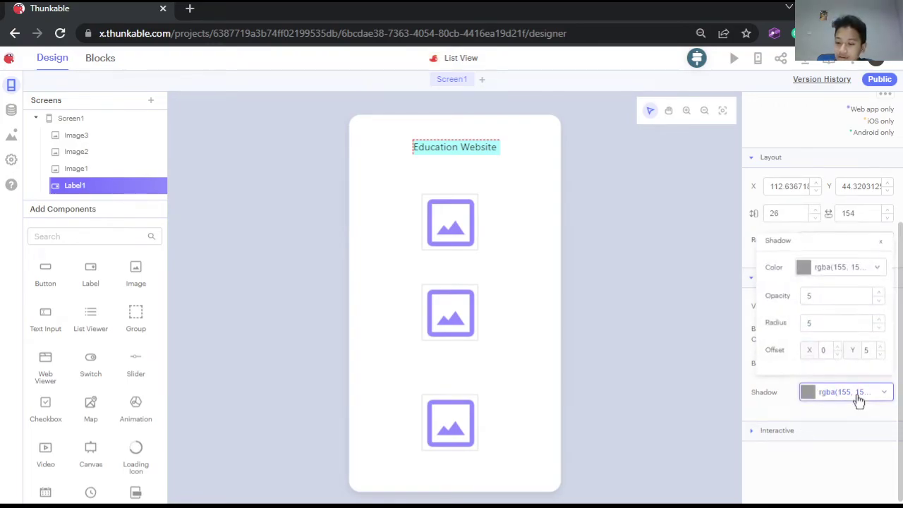
click(880, 242)
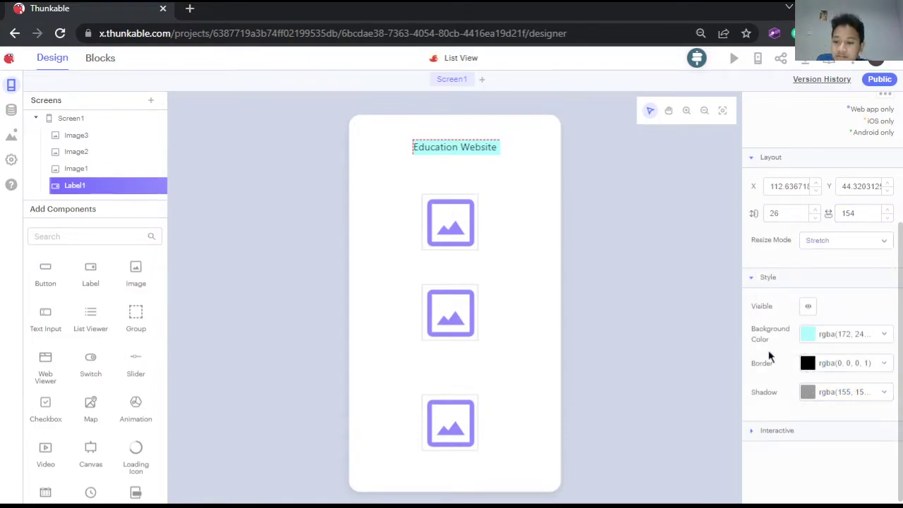
scroll(791, 293, up, 2)
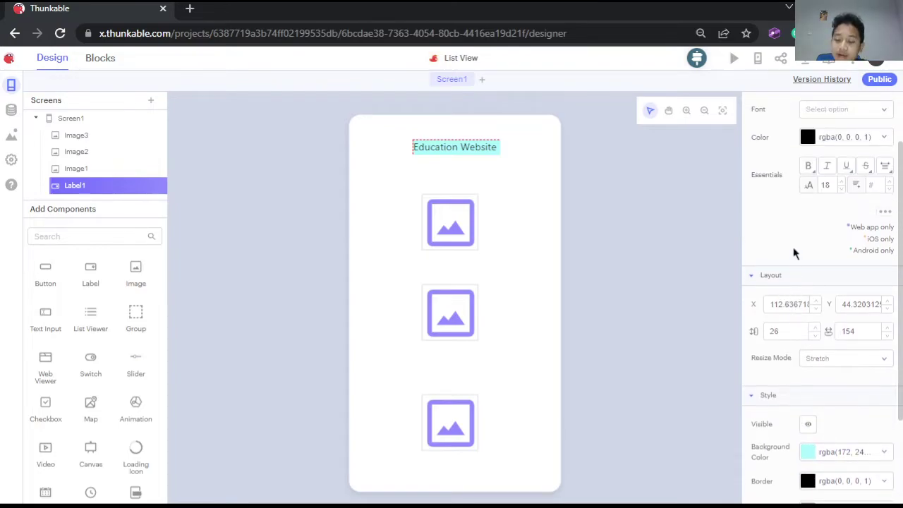
scroll(782, 258, up, 2)
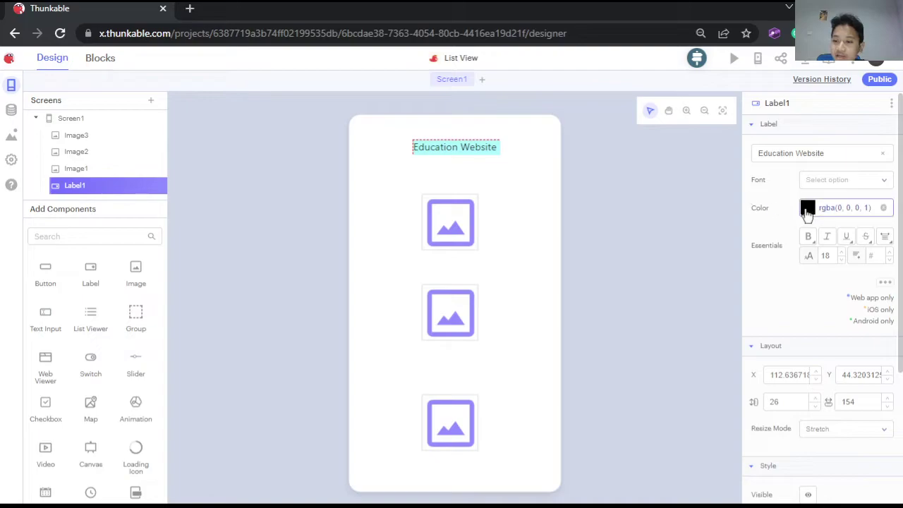
click(806, 211)
drag(755, 232, 808, 228)
Change the title label's background colour to dark blue, RGB 13, 60, 127.
scroll(806, 236, down, 3)
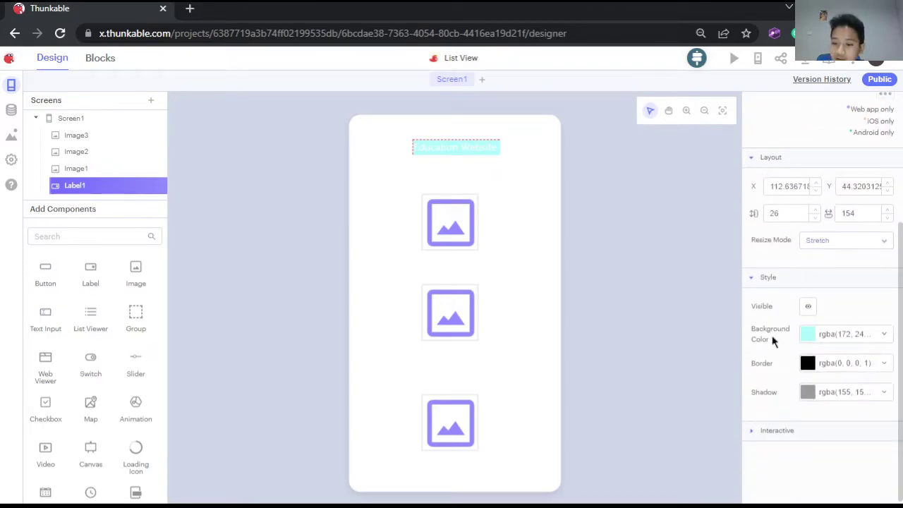
click(806, 365)
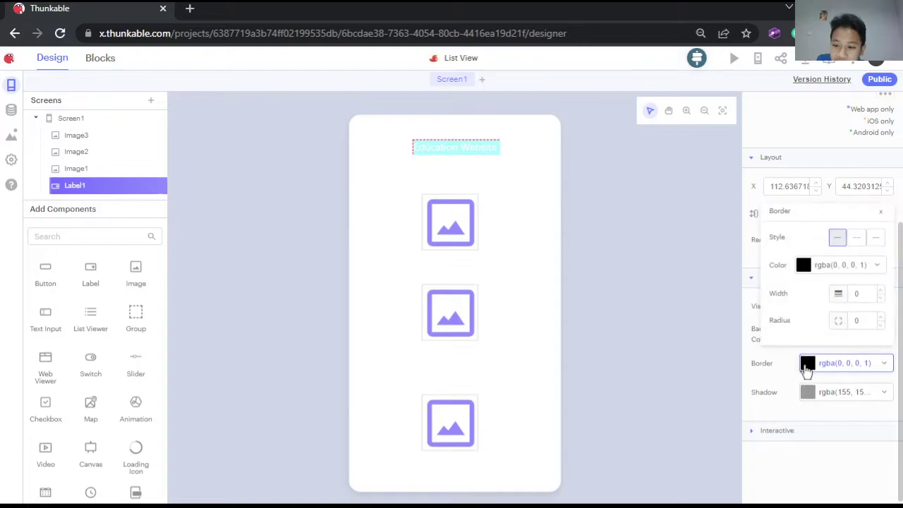
click(805, 363)
click(807, 335)
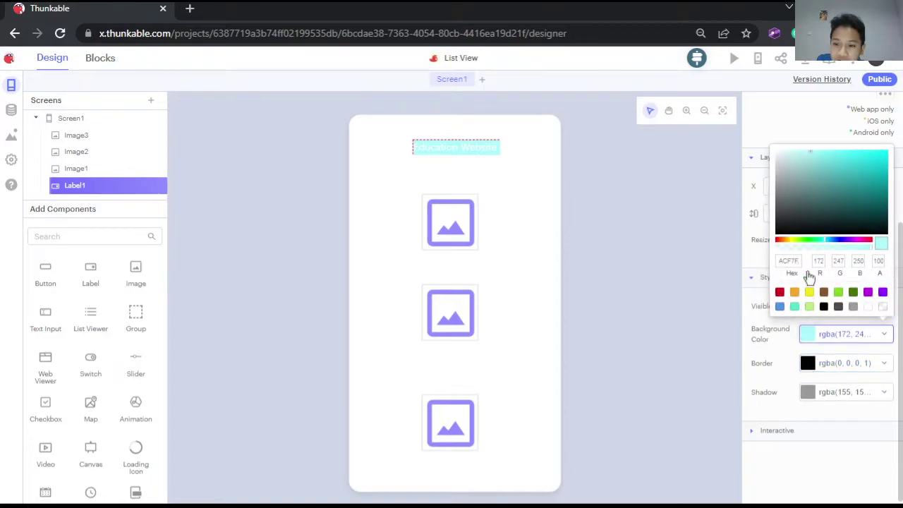
drag(820, 188, 860, 183)
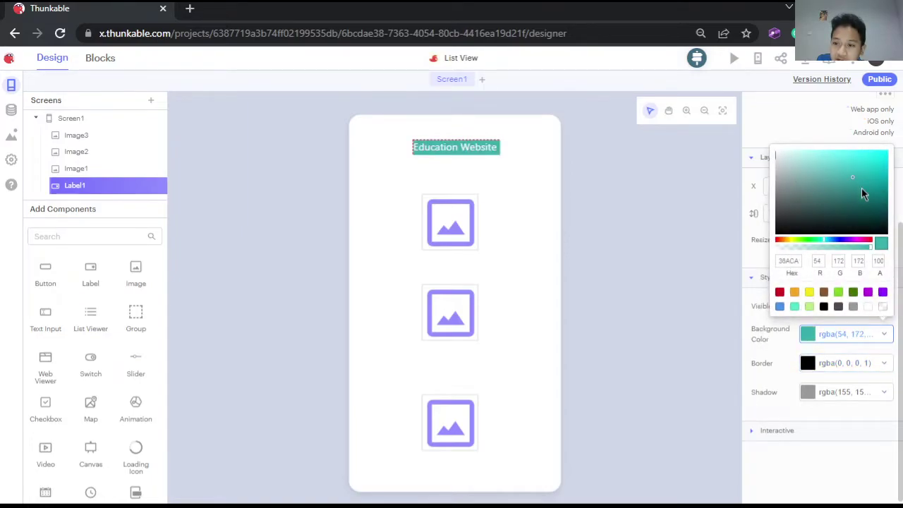
click(835, 241)
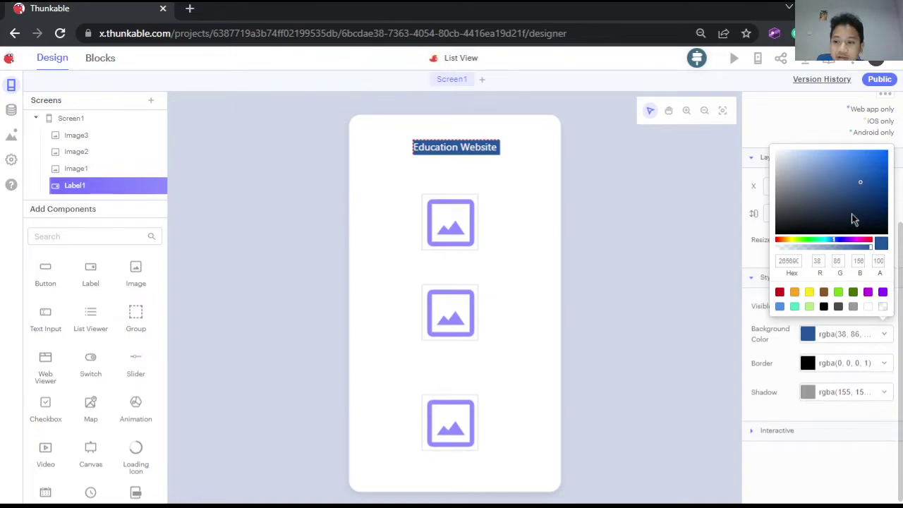
click(877, 195)
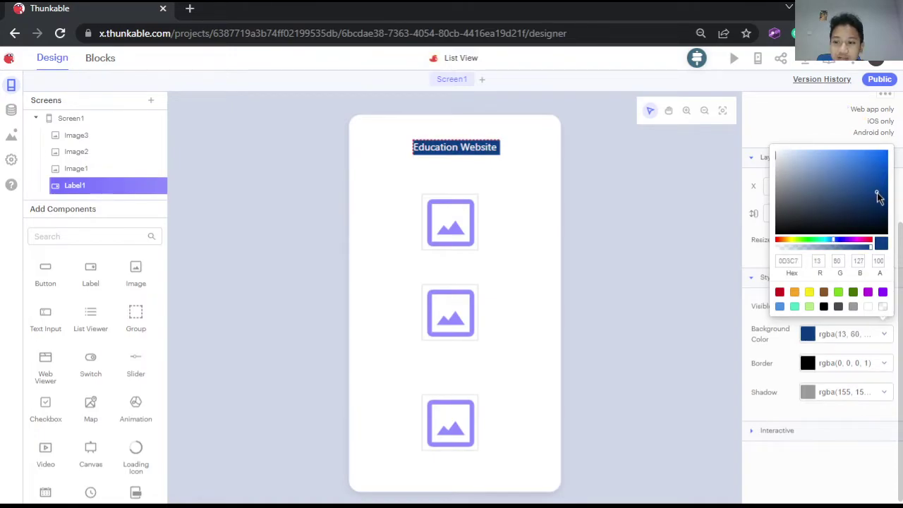
click(620, 236)
Align the three images in one vertical column under the title label at X about 139, with the lowest at Y about 475.
drag(458, 224, 458, 310)
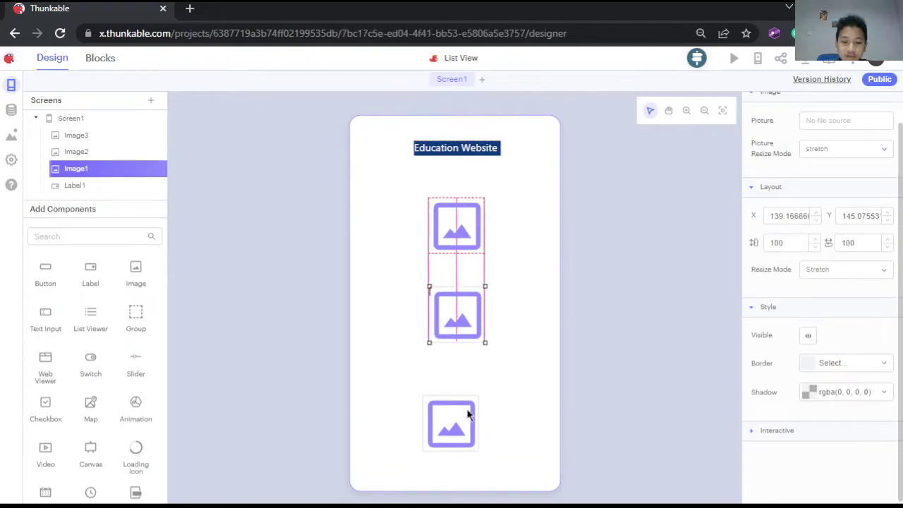
drag(467, 416, 465, 414)
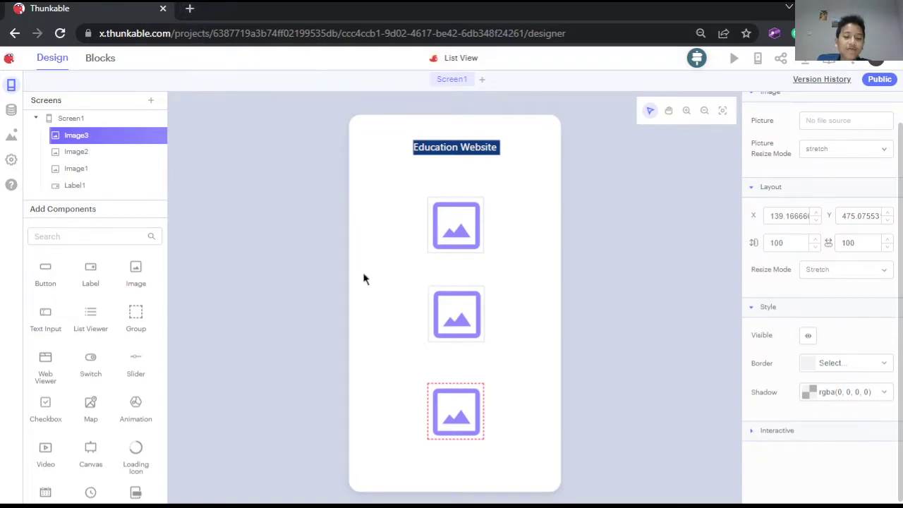
Open a new browser tab and search Google for "kodular".
click(194, 13)
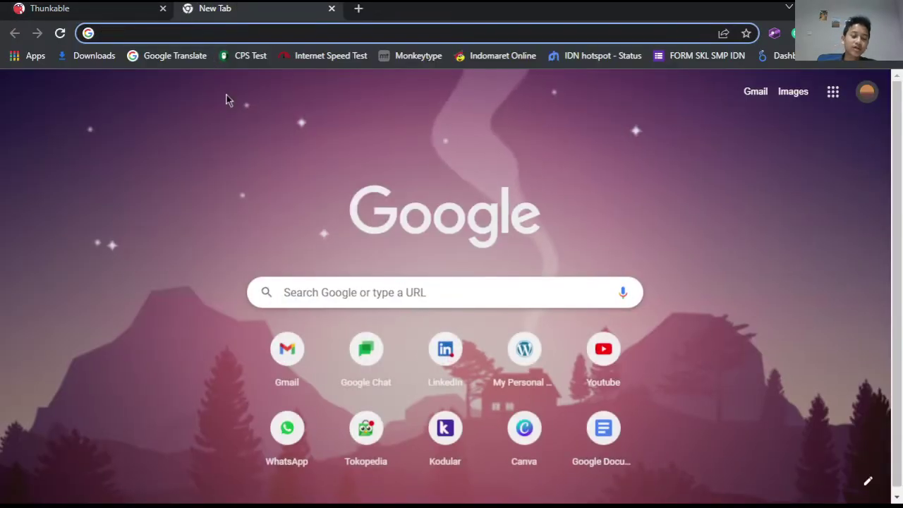
key(ctrl+shift+Tab)
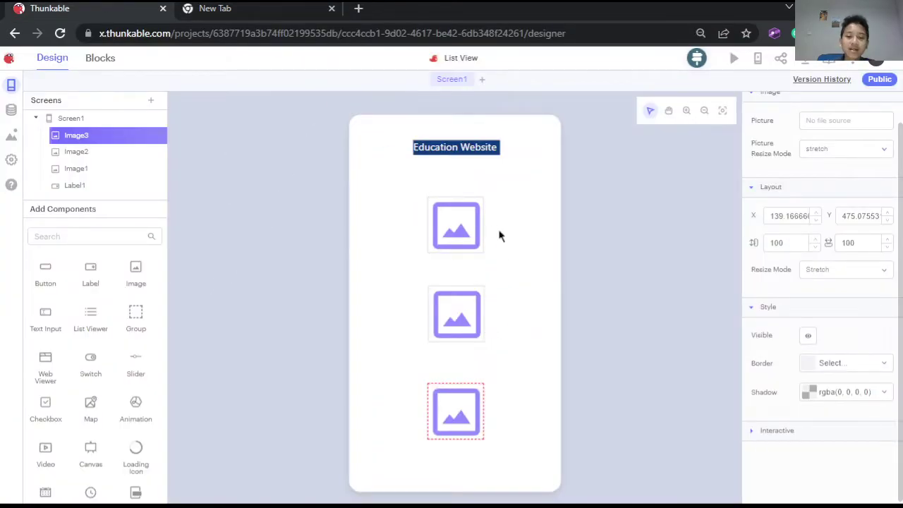
click(291, 5)
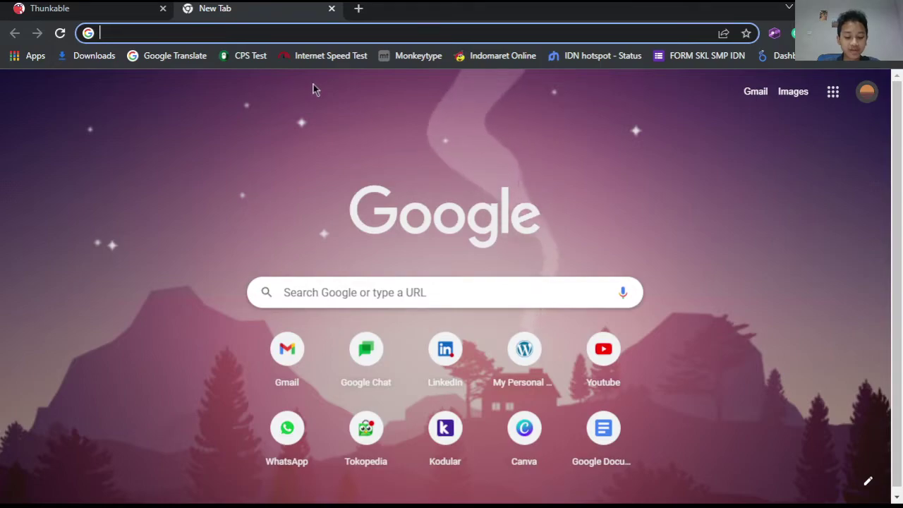
text(crea)
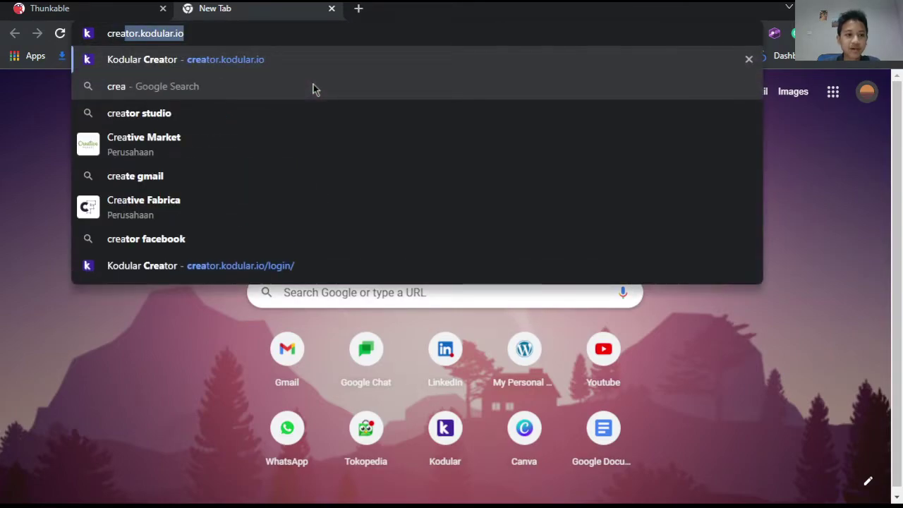
key(ctrl+a)
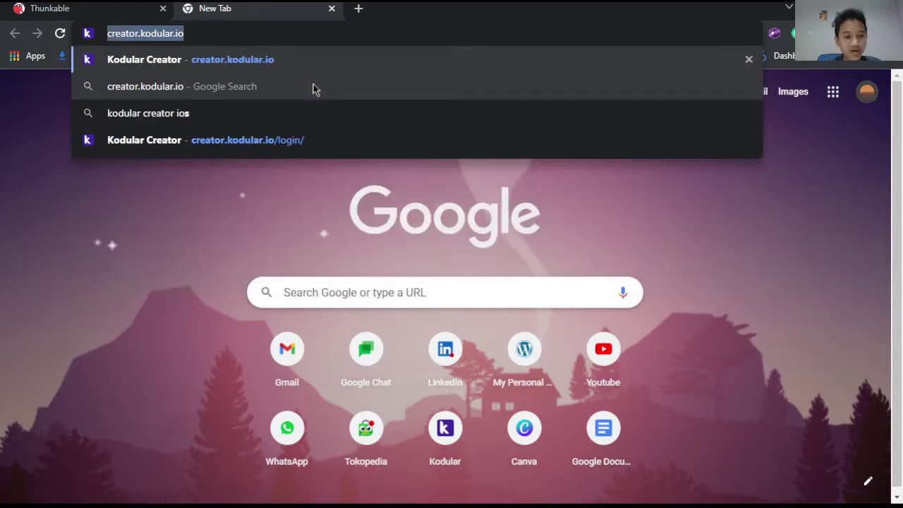
text(kodular)
key(BackSpace)
key(Return)
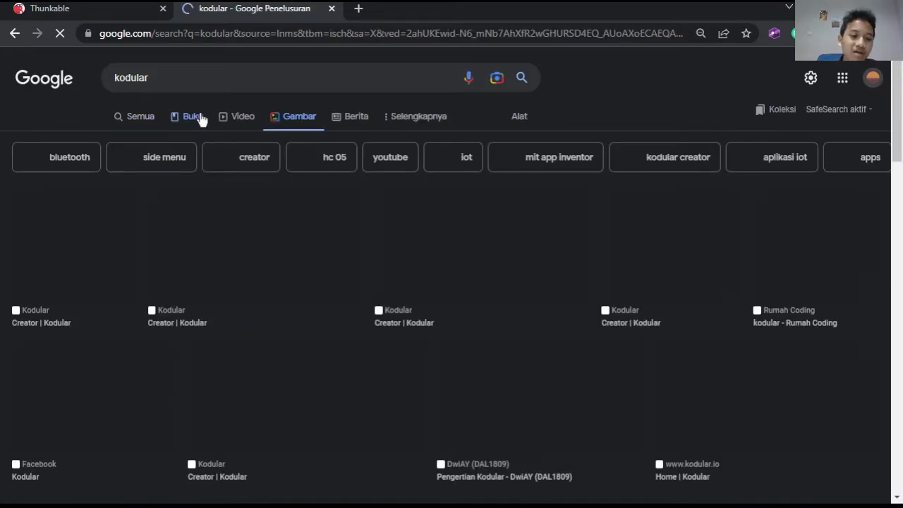
Open the white-on-purple Kodular logo from the Google image results and copy its image address.
click(201, 117)
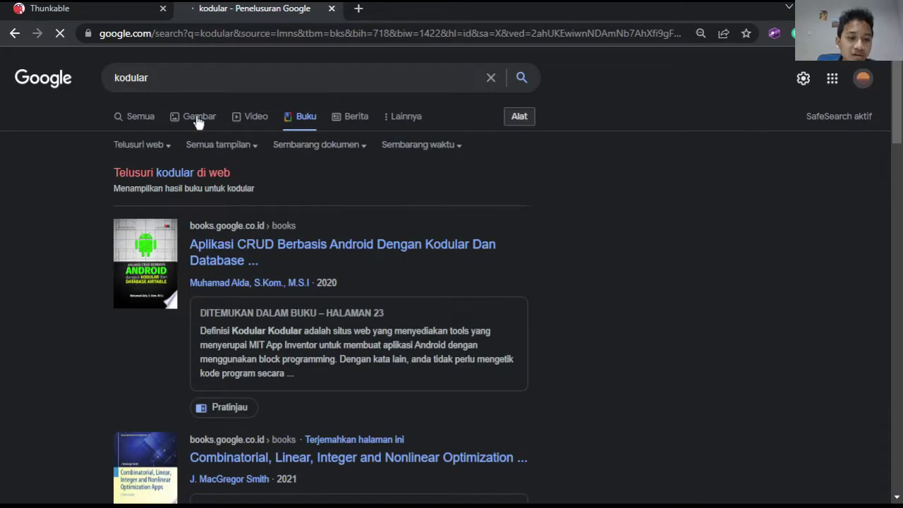
click(197, 117)
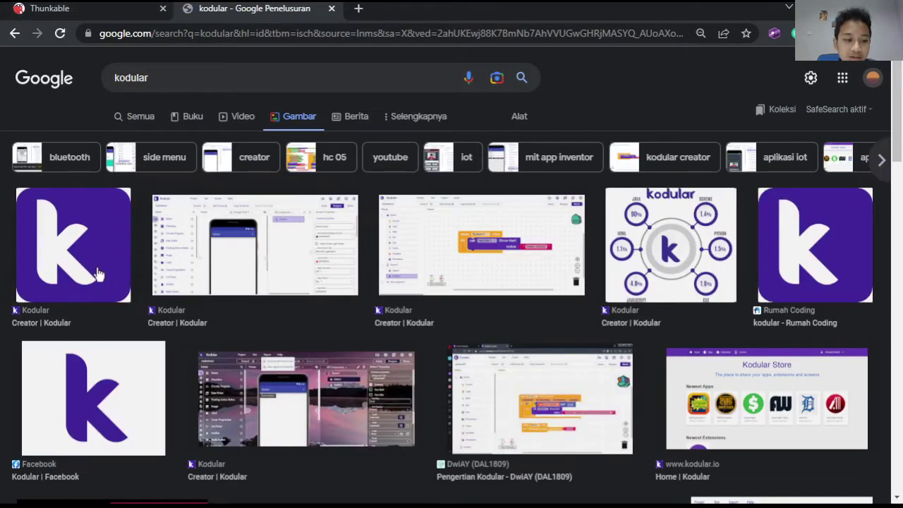
click(63, 245)
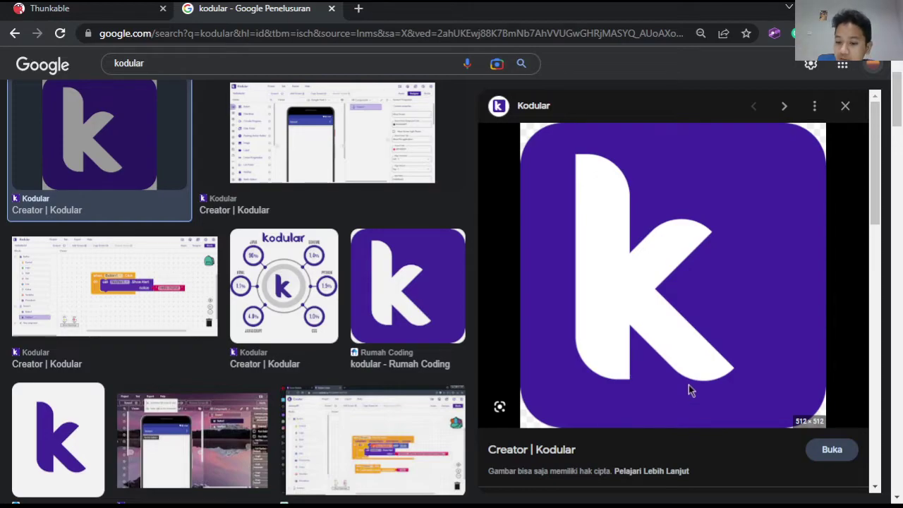
key(ctrl+1)
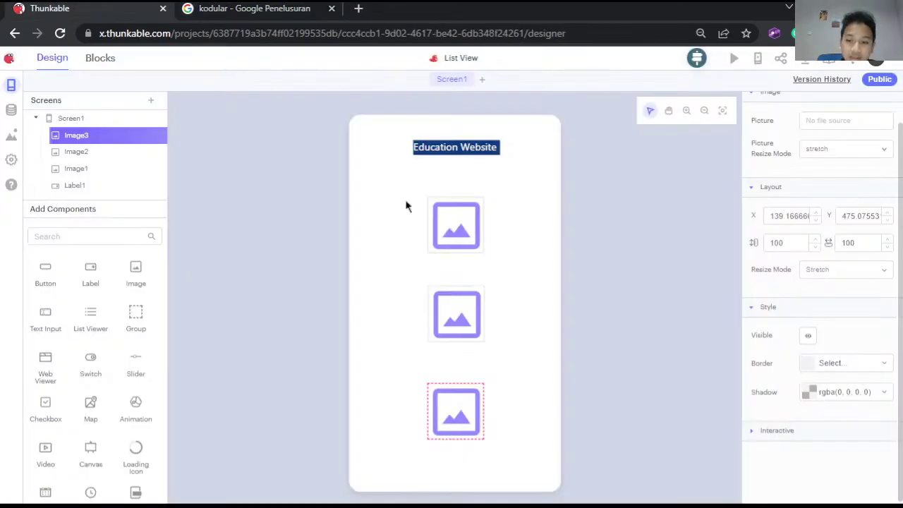
click(435, 221)
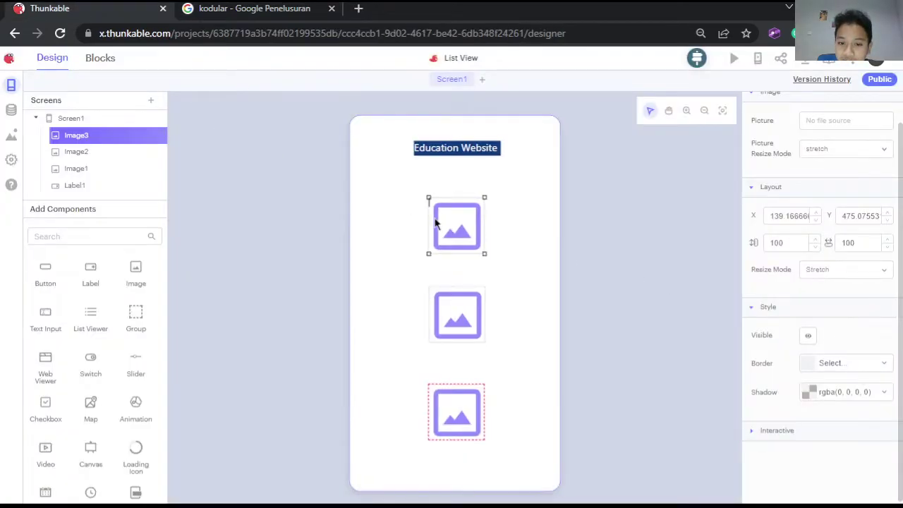
click(828, 154)
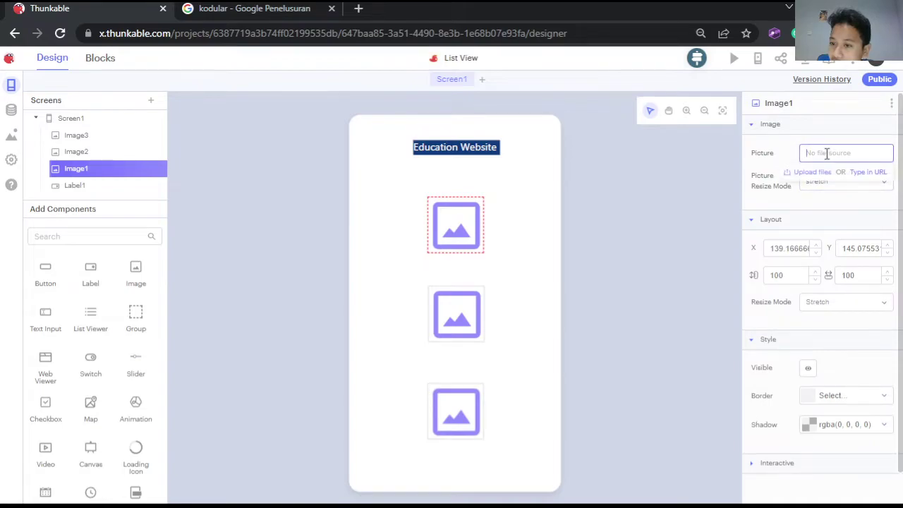
click(867, 174)
key(ctrl+v)
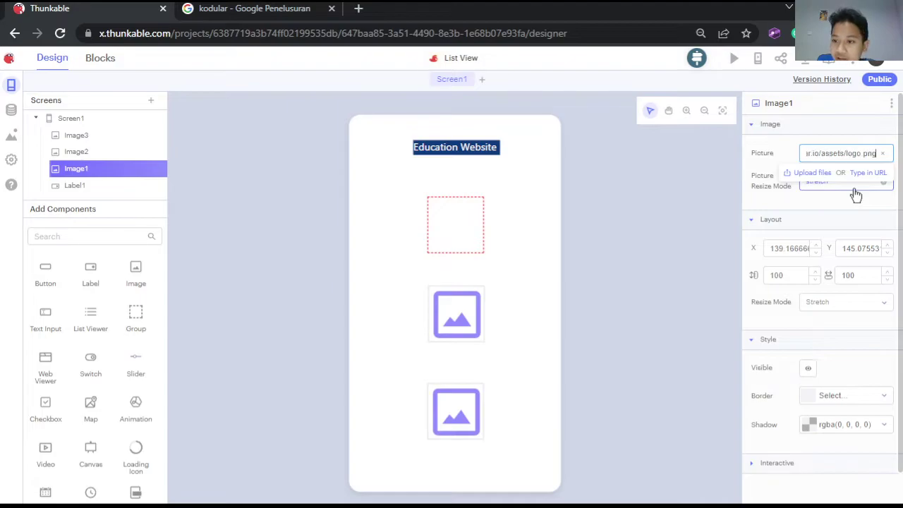
key(Return)
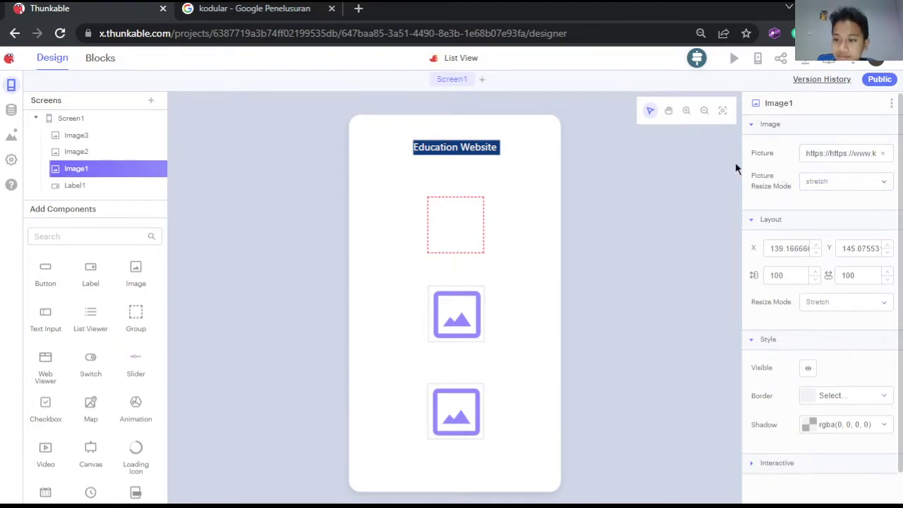
click(839, 153)
key(ctrl+a)
text(https://www.kodular.io/assets/logo.png)
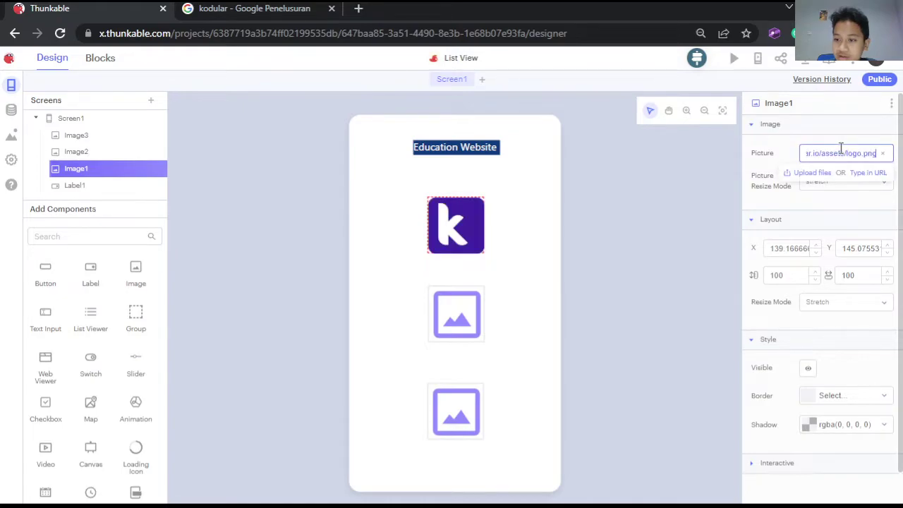
key(Return)
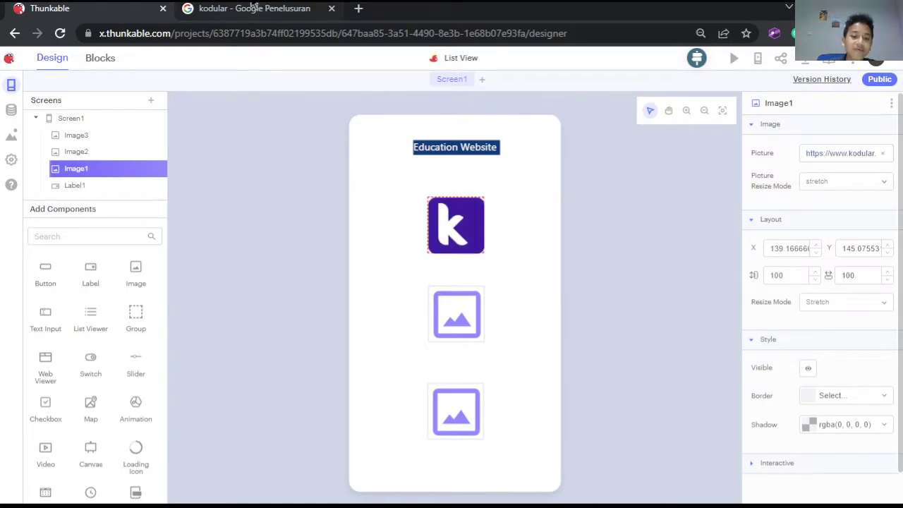
Switch to the Google tab, search images for "figma" and look through the results for a suitable logo.
click(254, 7)
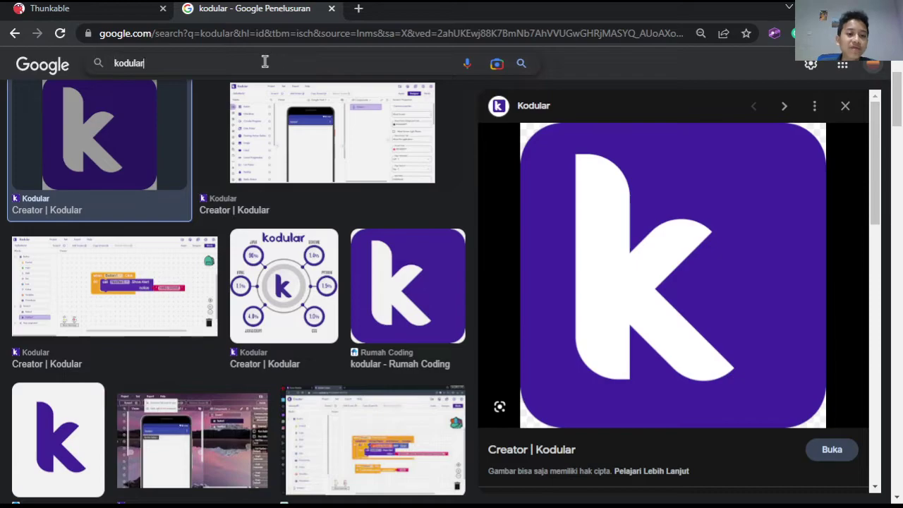
double_click(264, 62)
text(figma)
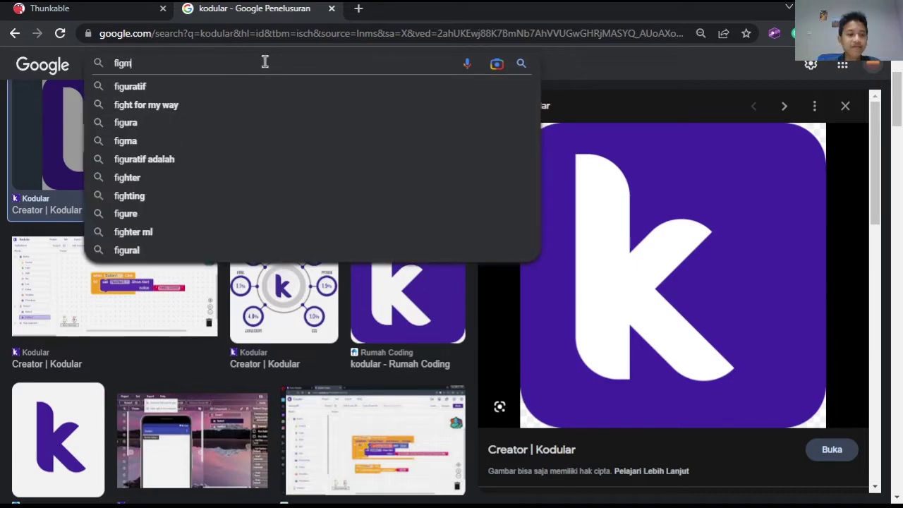
key(Return)
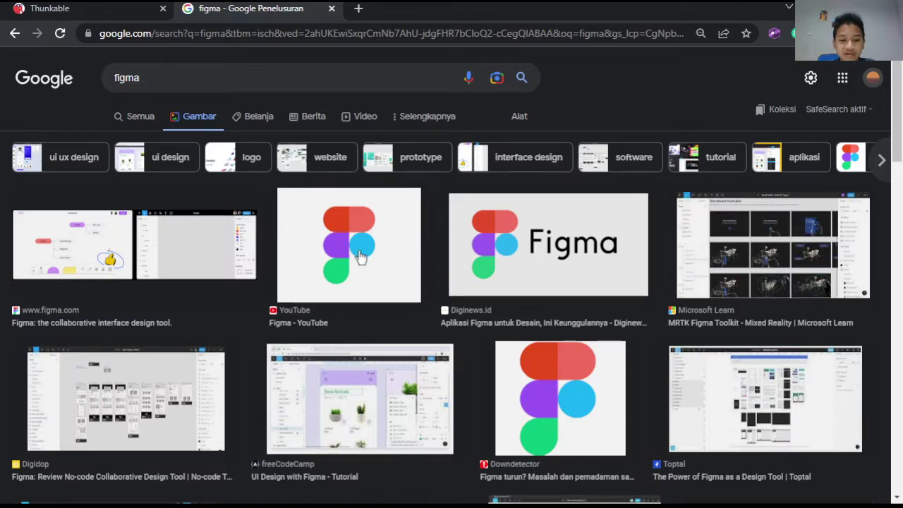
scroll(584, 427, down, 2)
drag(584, 425, 582, 315)
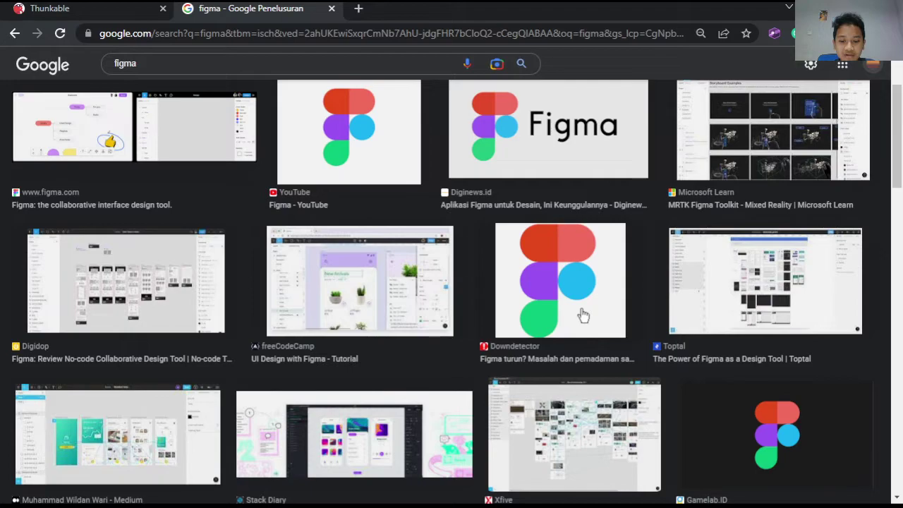
scroll(582, 315, down, 3)
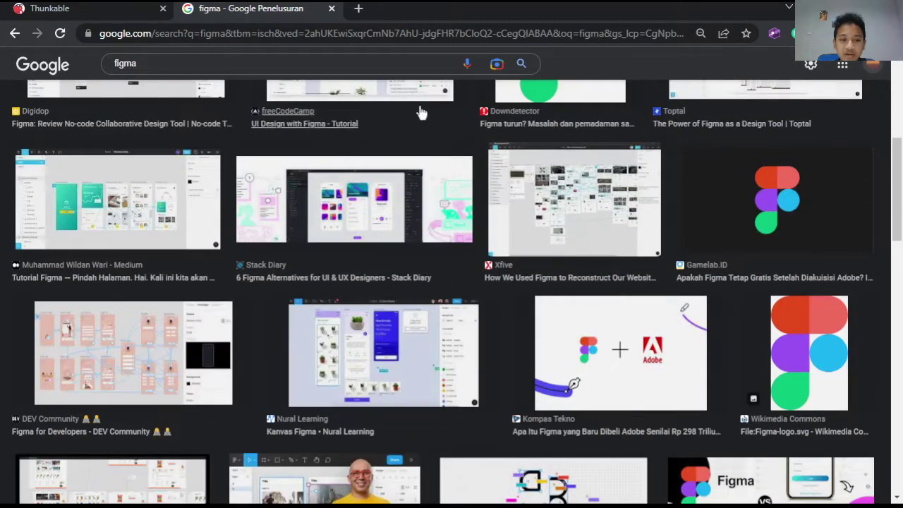
Refine the Google image search to "figma logo".
click(326, 58)
text(logo)
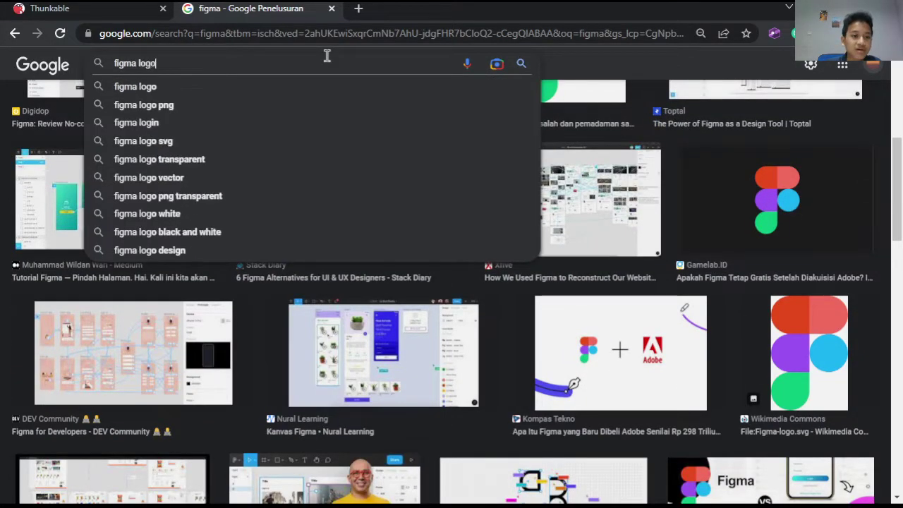
key(Return)
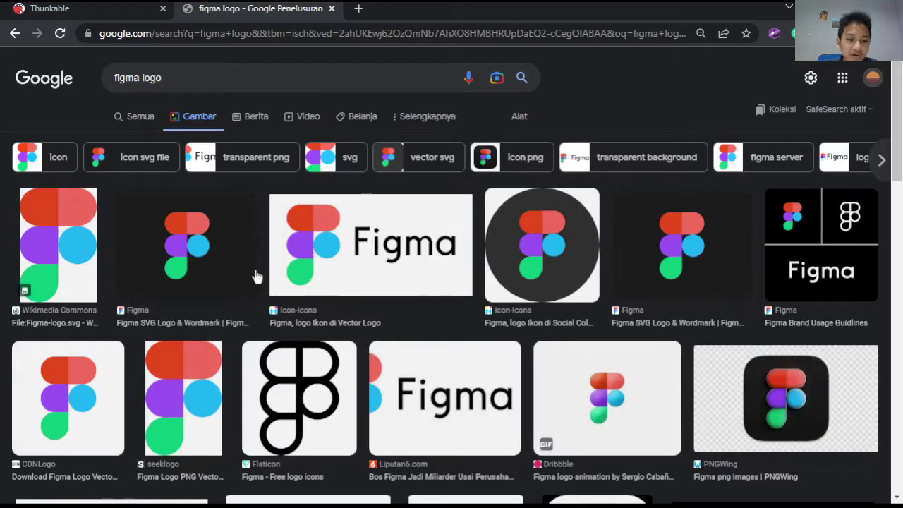
Copy the image address of CDNLogo's Figma logo on white and set it as the middle image's picture in Thunkable.
click(81, 399)
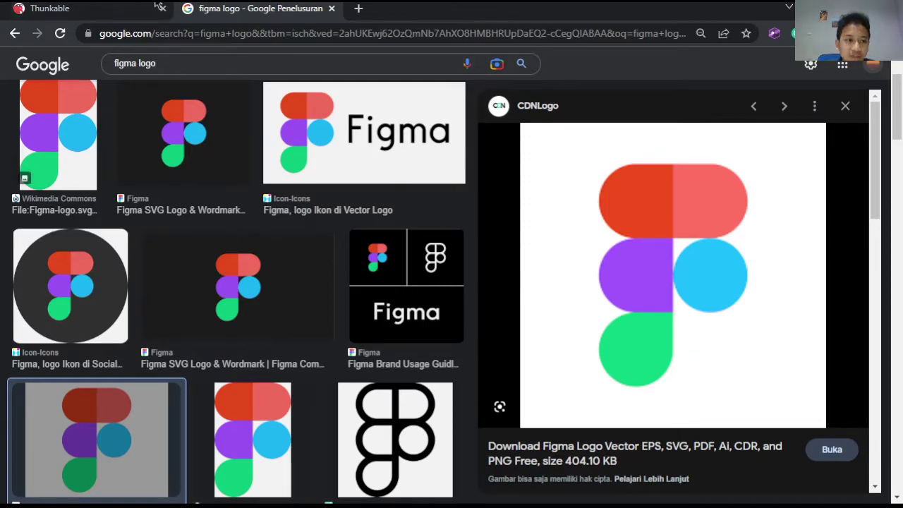
click(134, 8)
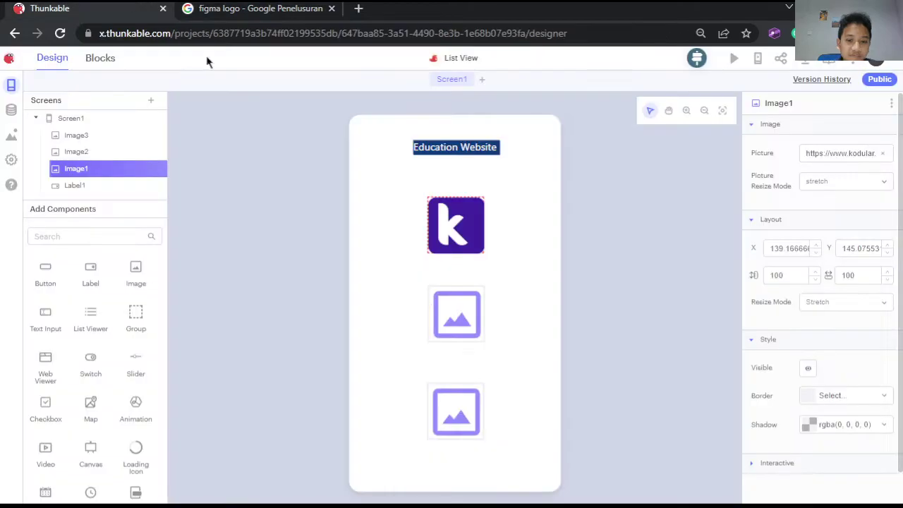
click(477, 312)
click(838, 154)
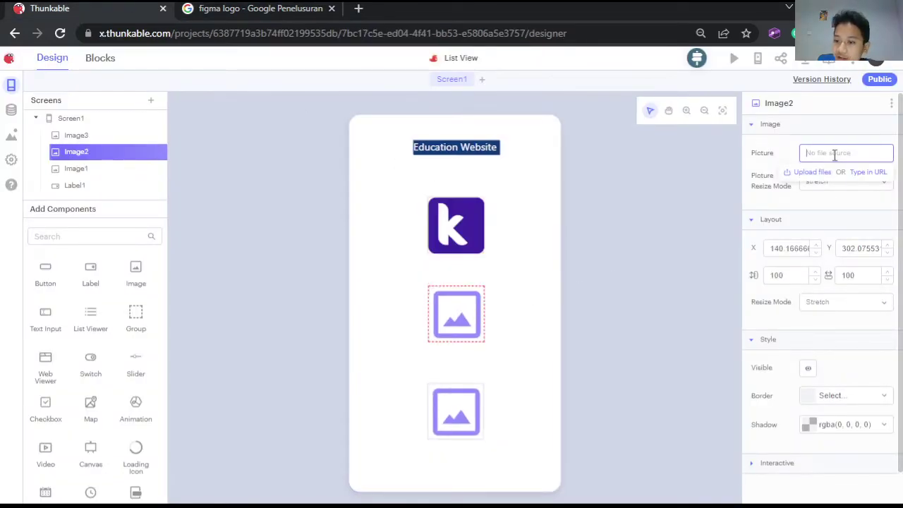
key(ctrl+v)
click(576, 340)
click(391, 340)
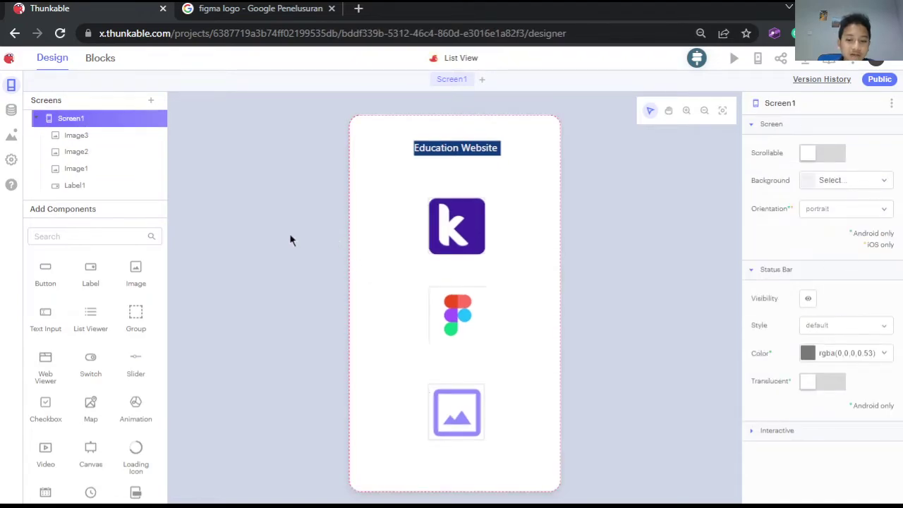
Switch back to the Google tab and search images for "whimsical logo".
click(214, 7)
click(181, 62)
triple_click(180, 62)
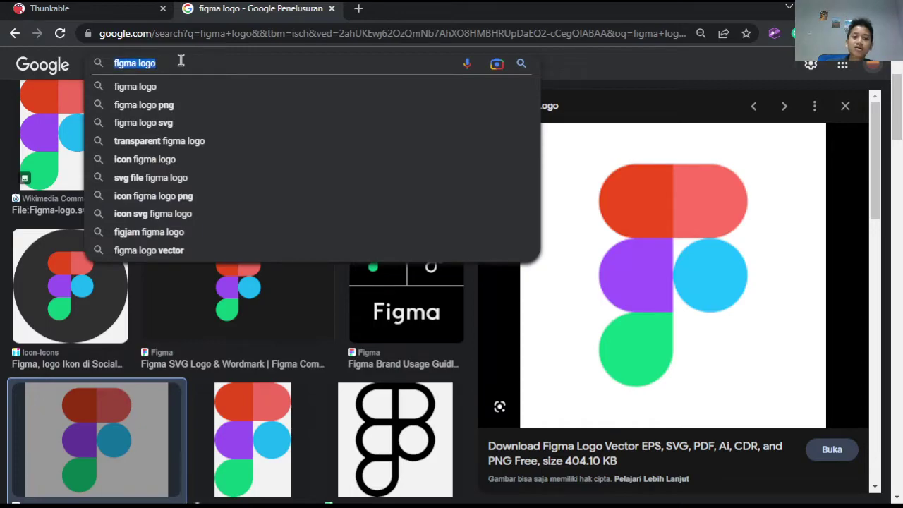
text(whim)
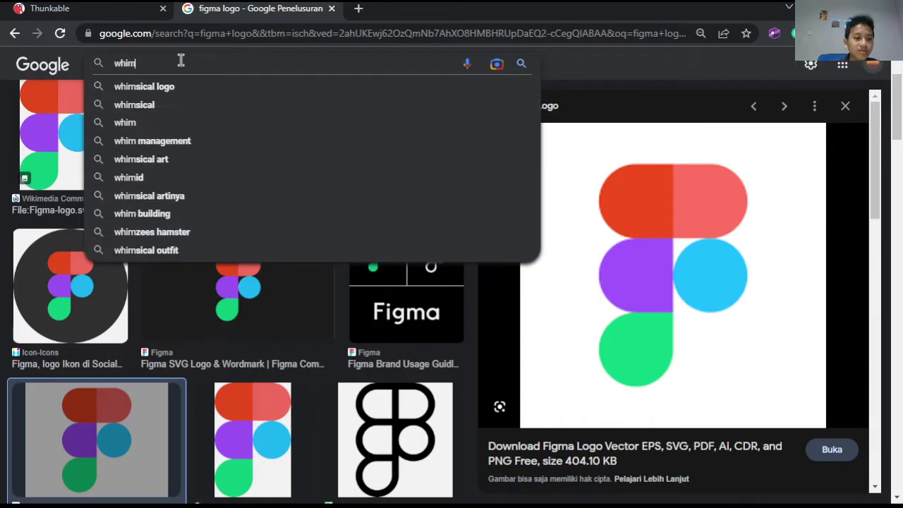
text(sical)
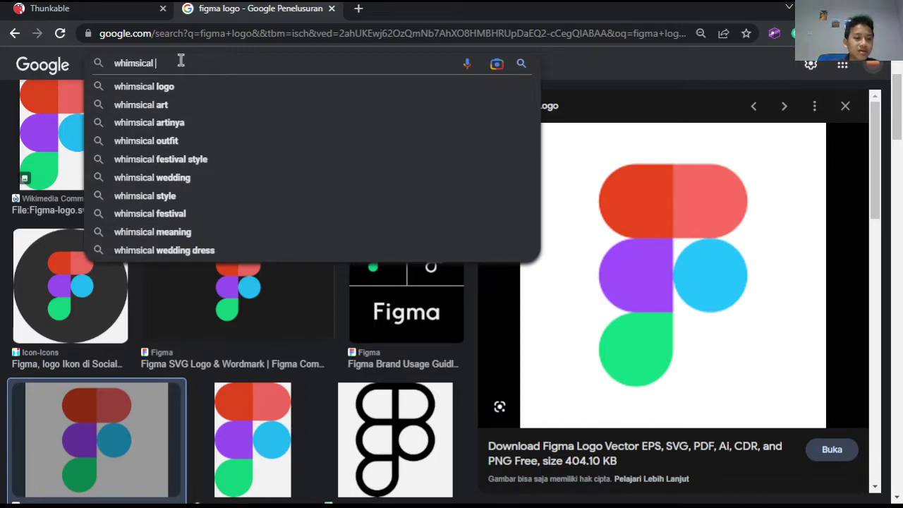
click(191, 87)
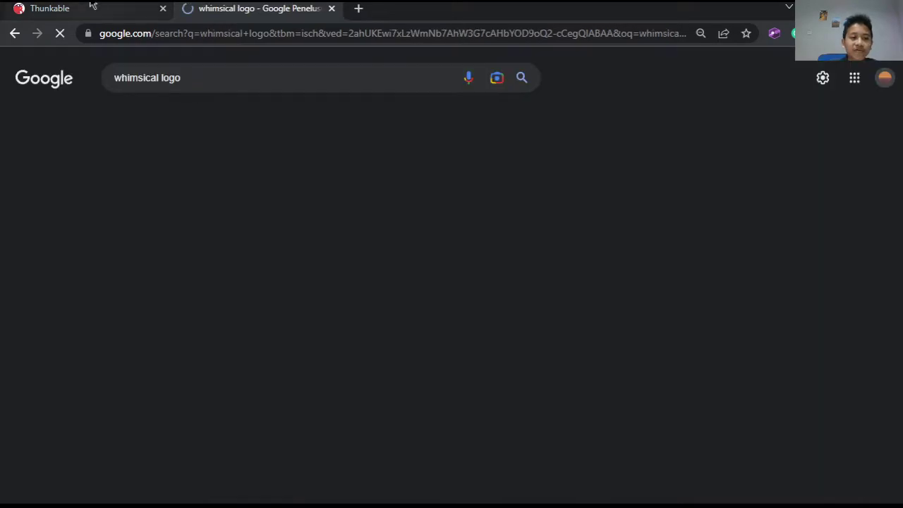
click(92, 7)
click(467, 238)
click(241, 8)
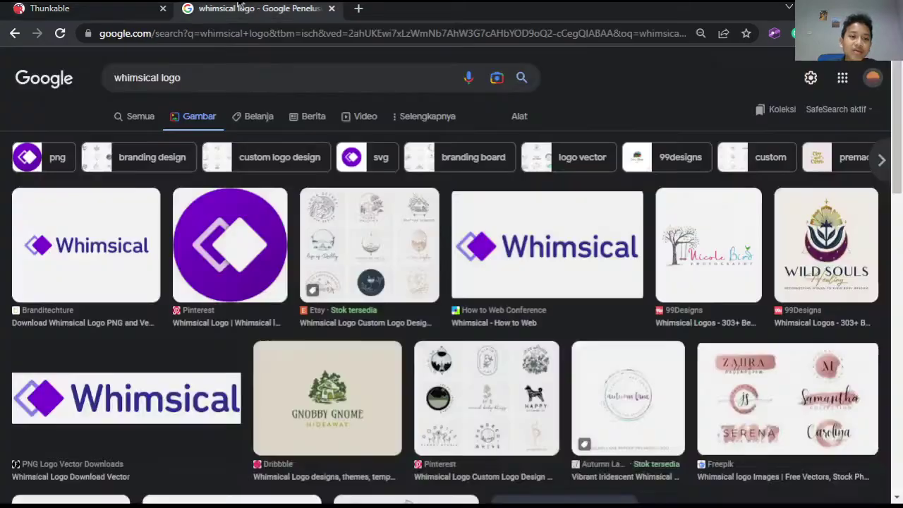
click(92, 7)
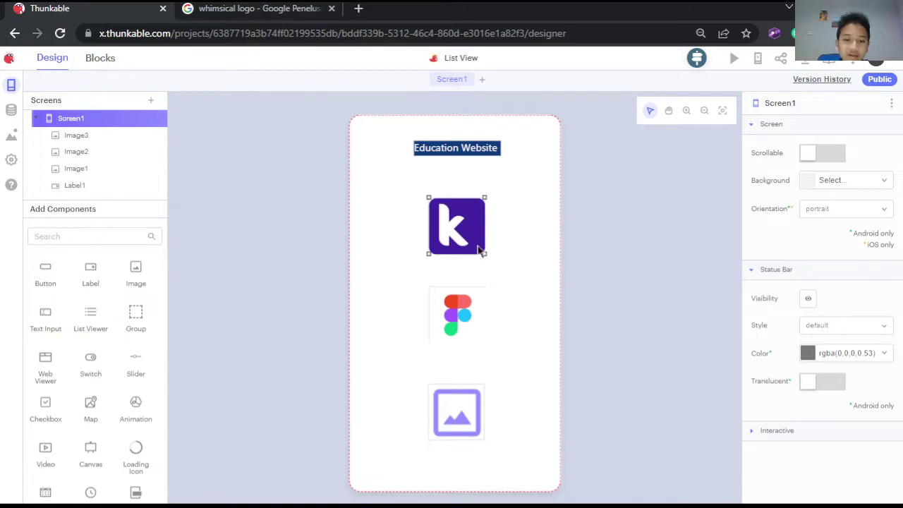
click(243, 8)
click(107, 7)
click(459, 238)
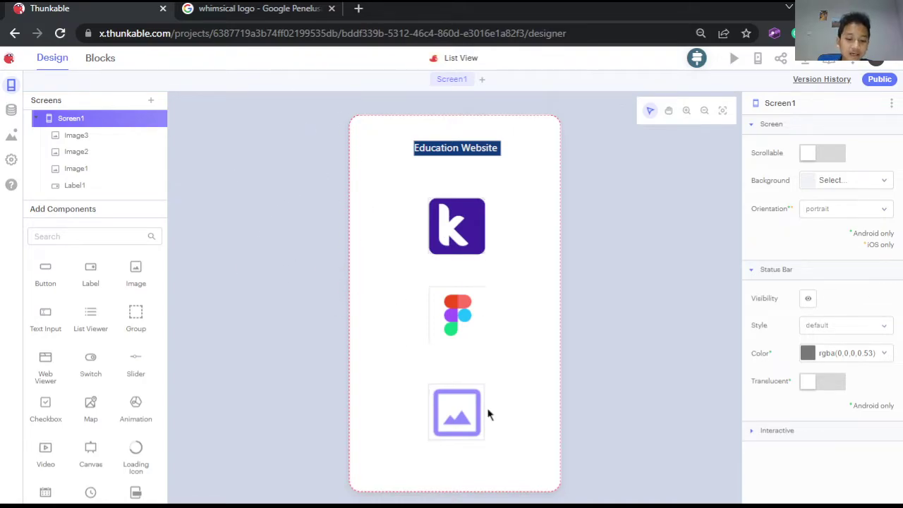
Switch to the Google tab, look through the Whimsical logo image results and show the general web results for the same search.
click(257, 8)
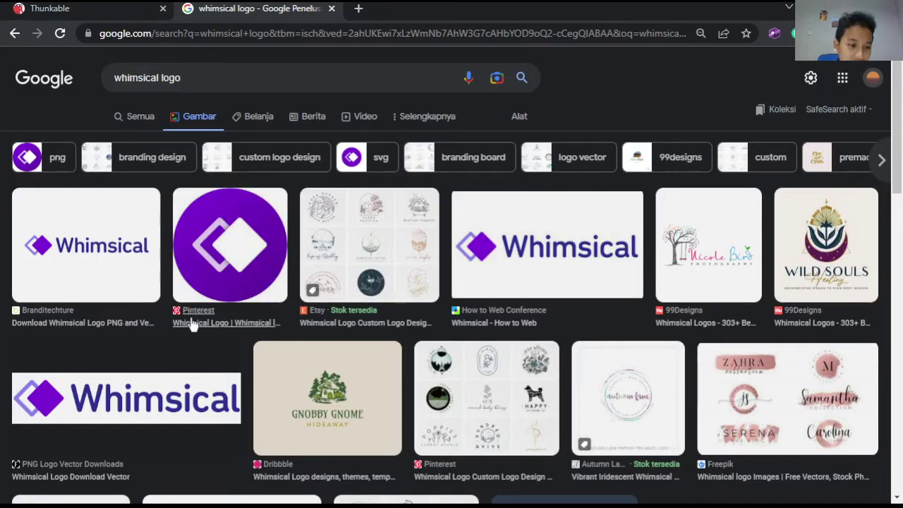
scroll(192, 322, down, 3)
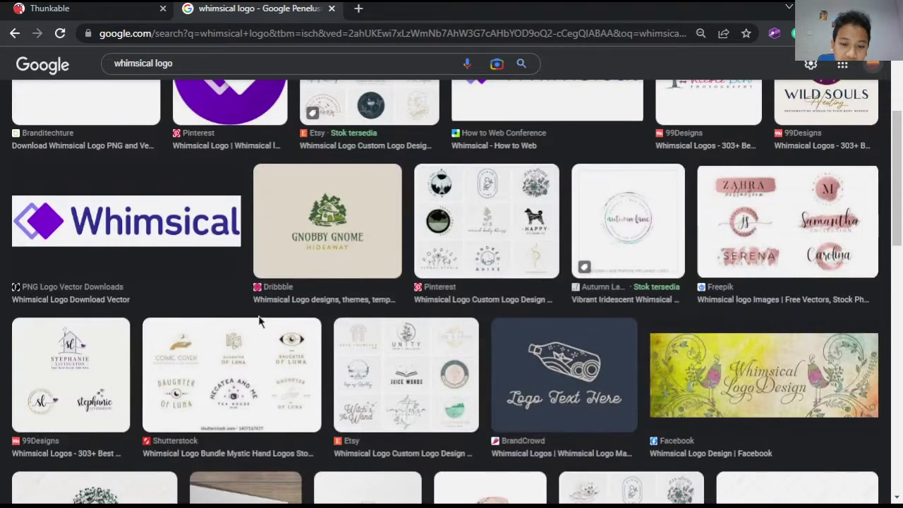
scroll(259, 322, up, 3)
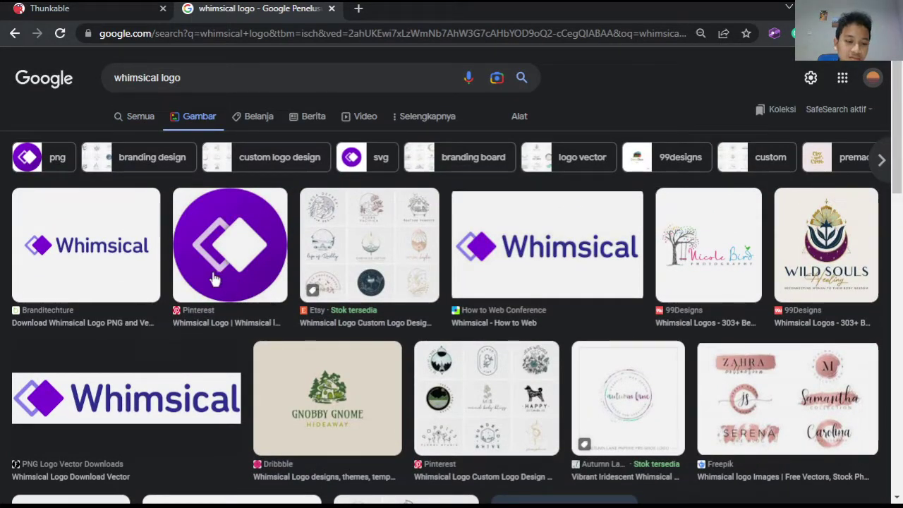
click(136, 124)
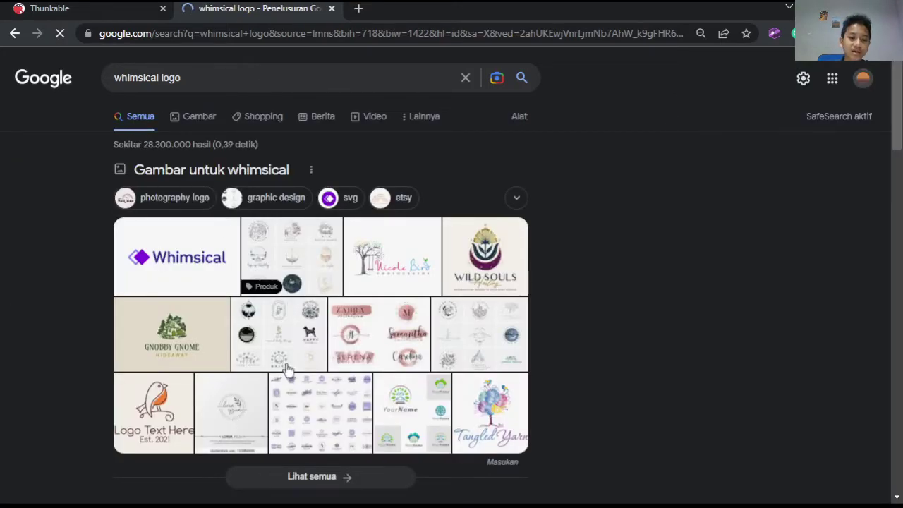